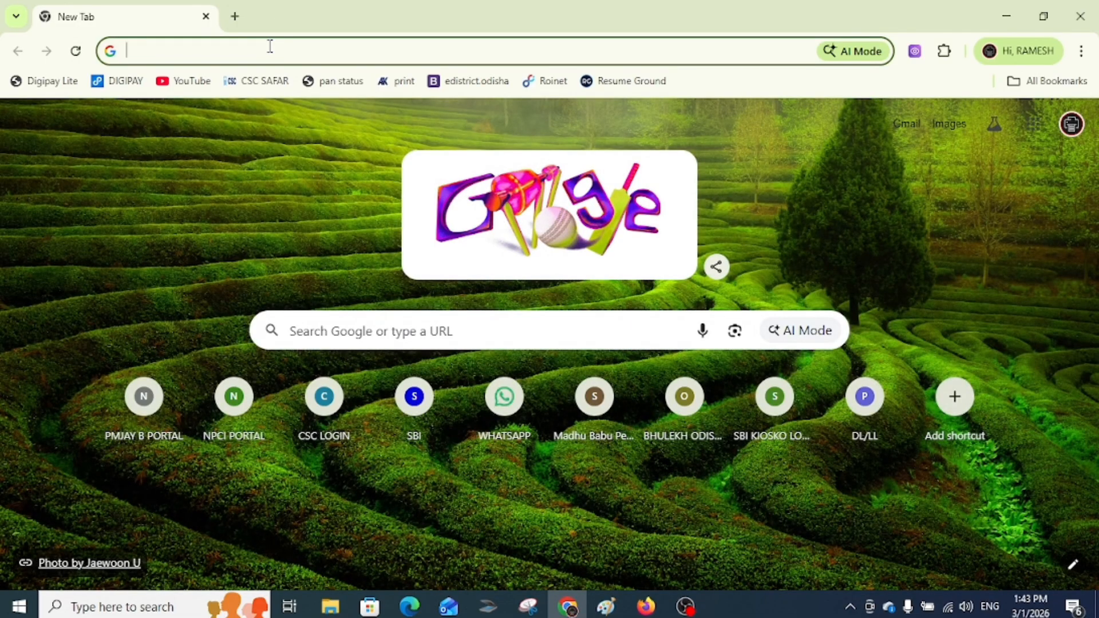
- Rerun the 'citizen portal odisha' search and open the Citizen Portal login page
{"action": "left_click", "coordinate": [270, 46]}
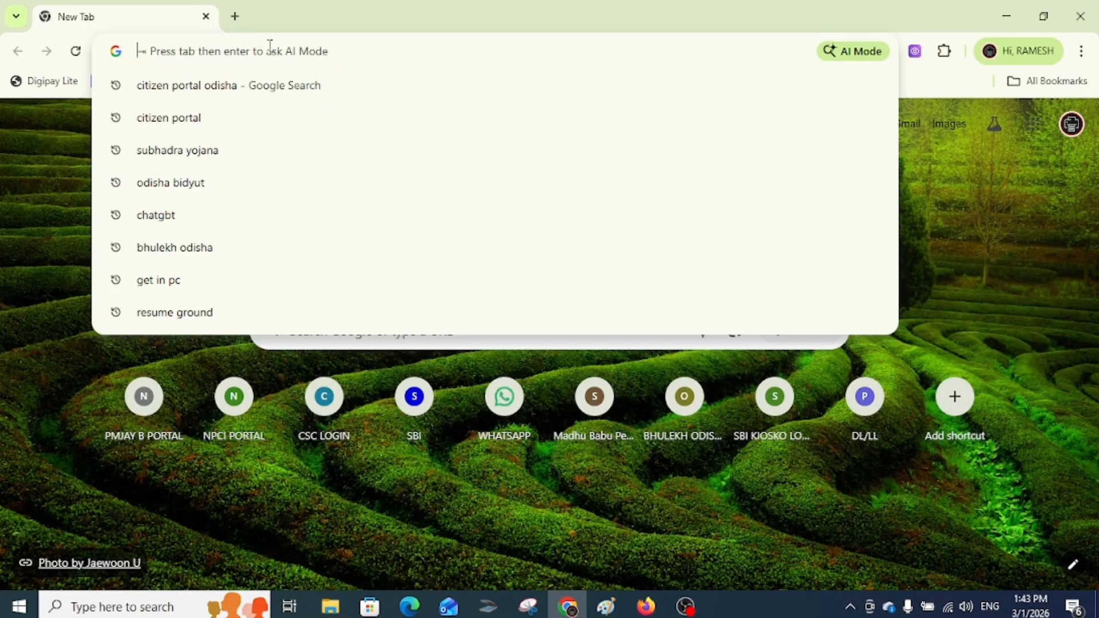
{"action": "left_click", "coordinate": [230, 88]}
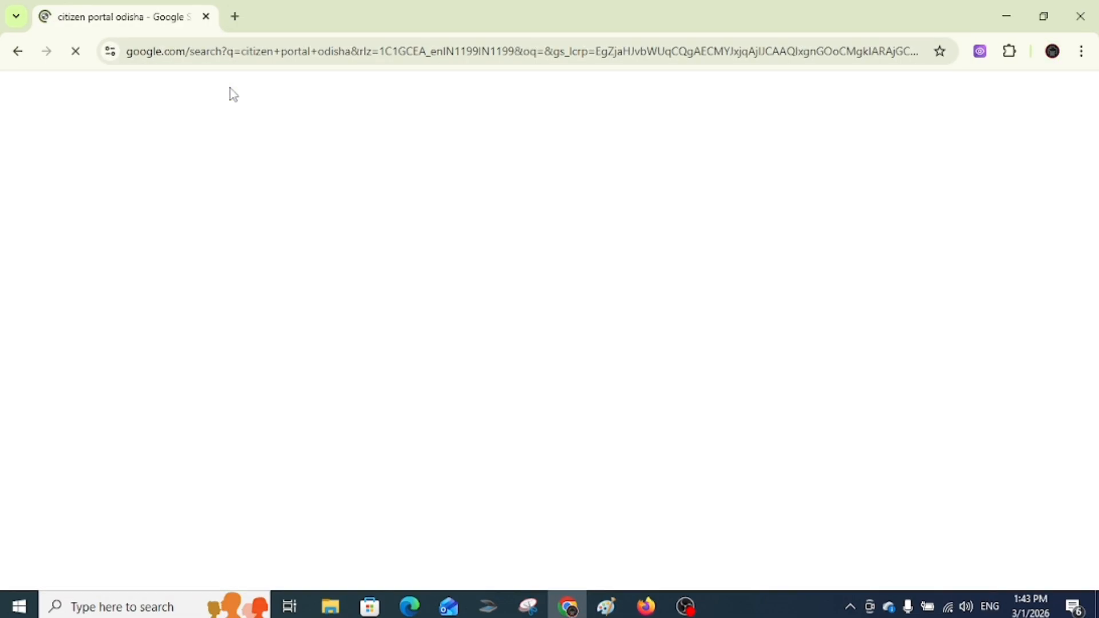
{"action": "left_click", "coordinate": [159, 261]}
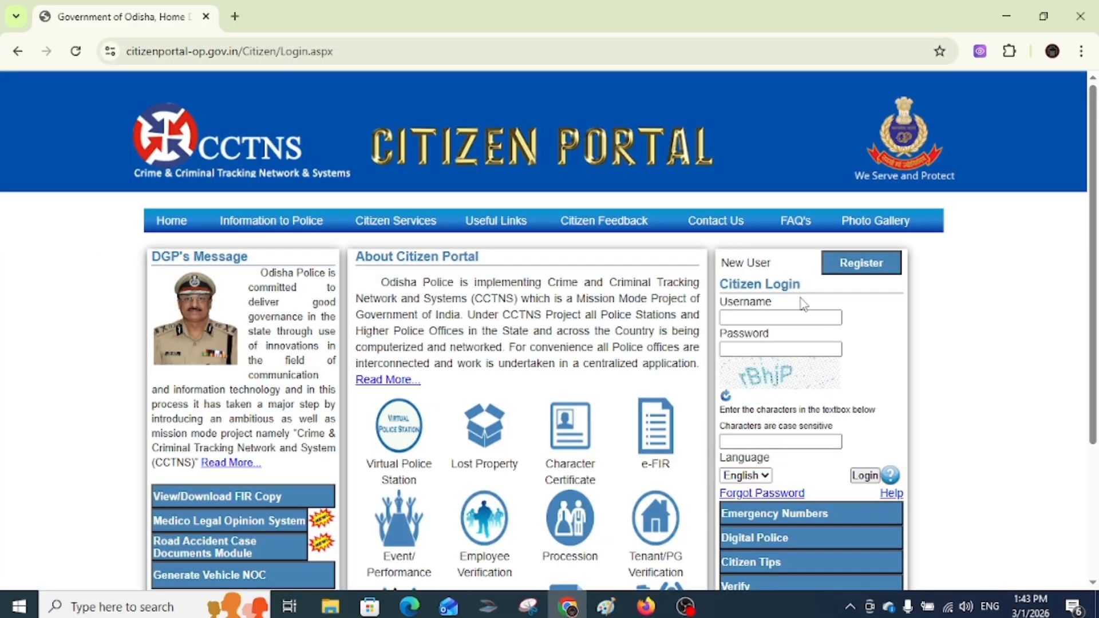
{"action": "left_click", "coordinate": [857, 266]}
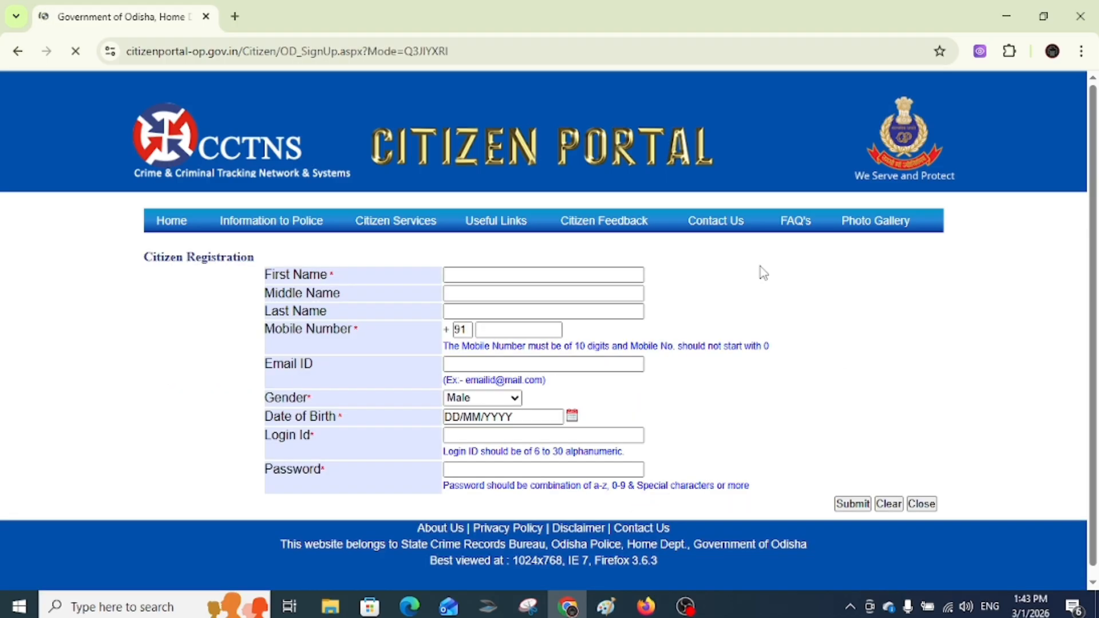
{"action": "left_click", "coordinate": [515, 271]}
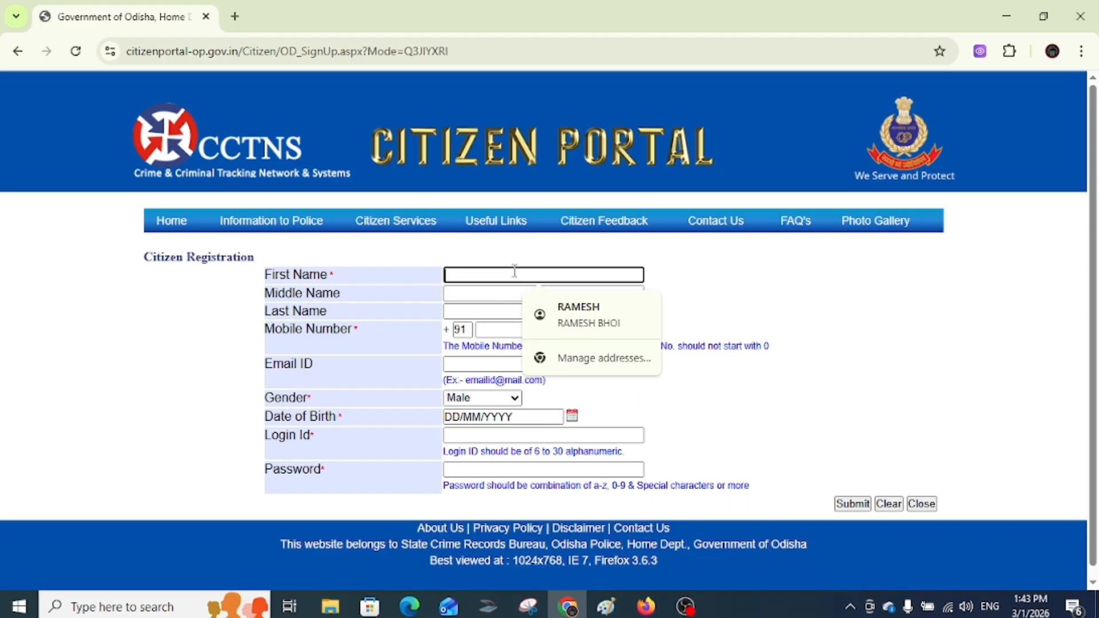
{"action": "left_click", "coordinate": [476, 309]}
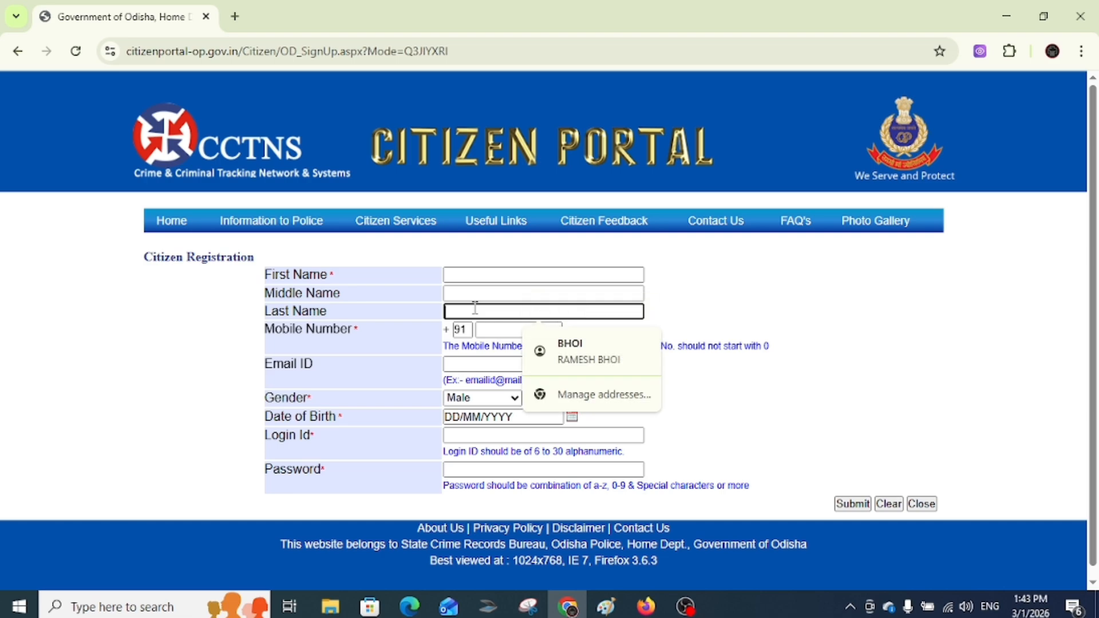
{"action": "left_click", "coordinate": [495, 329]}
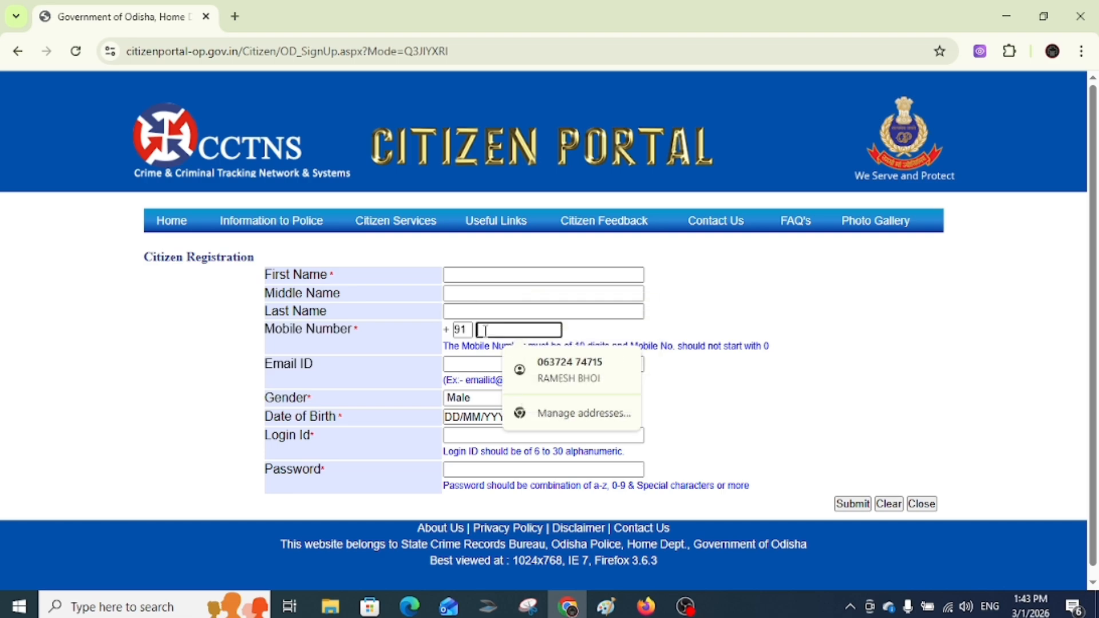
{"action": "scroll", "coordinate": [331, 357], "scroll_direction": "down", "scroll_amount": 1}
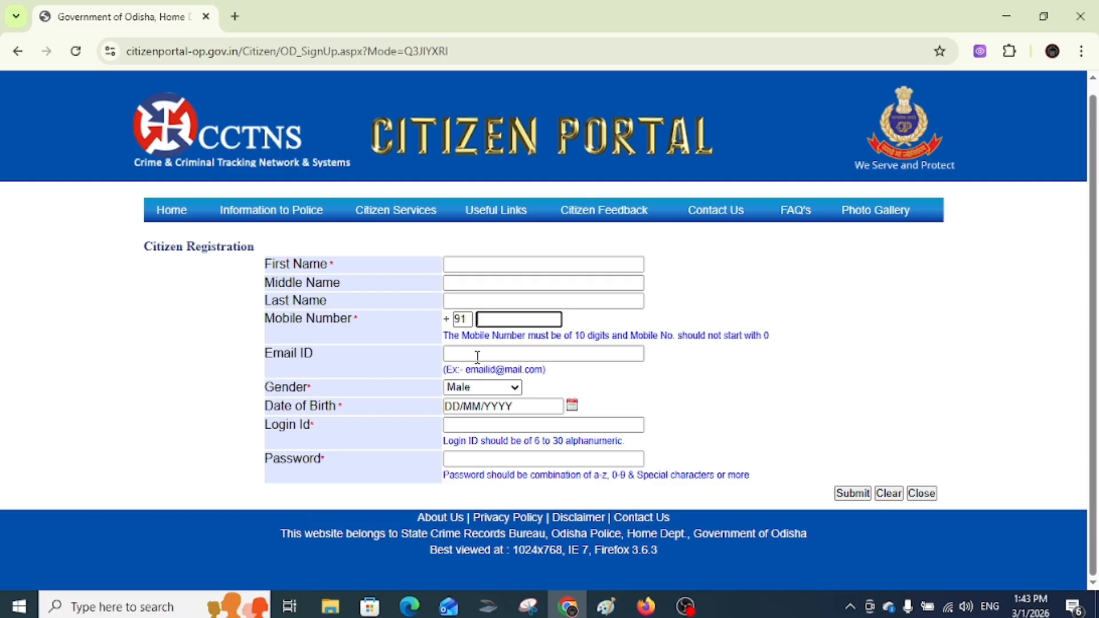
{"action": "left_click", "coordinate": [479, 388]}
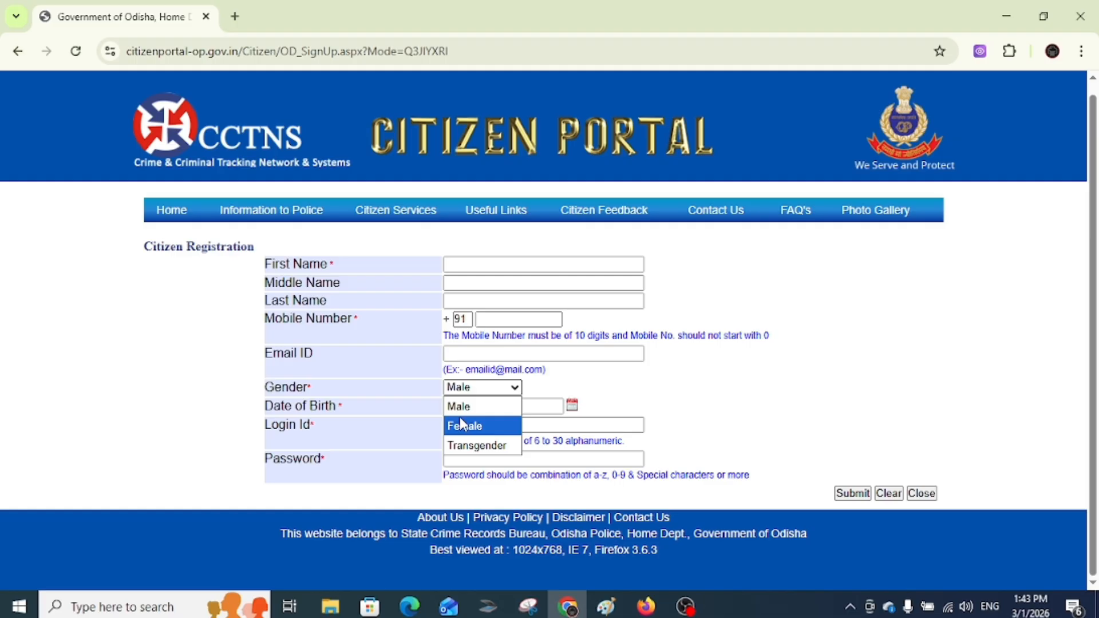
{"action": "left_click", "coordinate": [488, 406]}
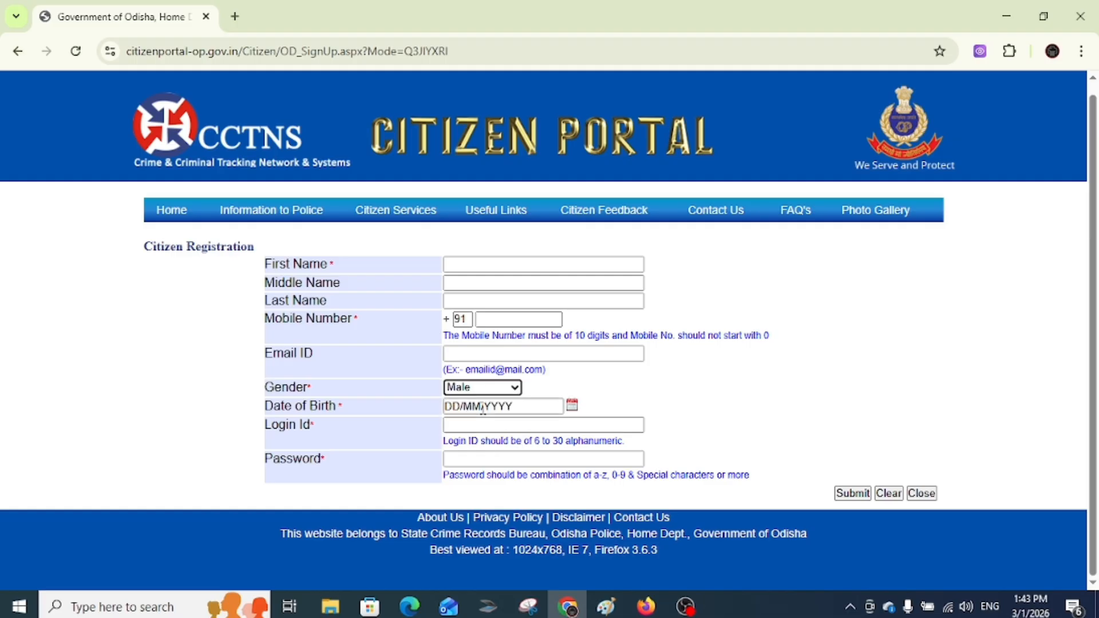
{"action": "left_click", "coordinate": [451, 406]}
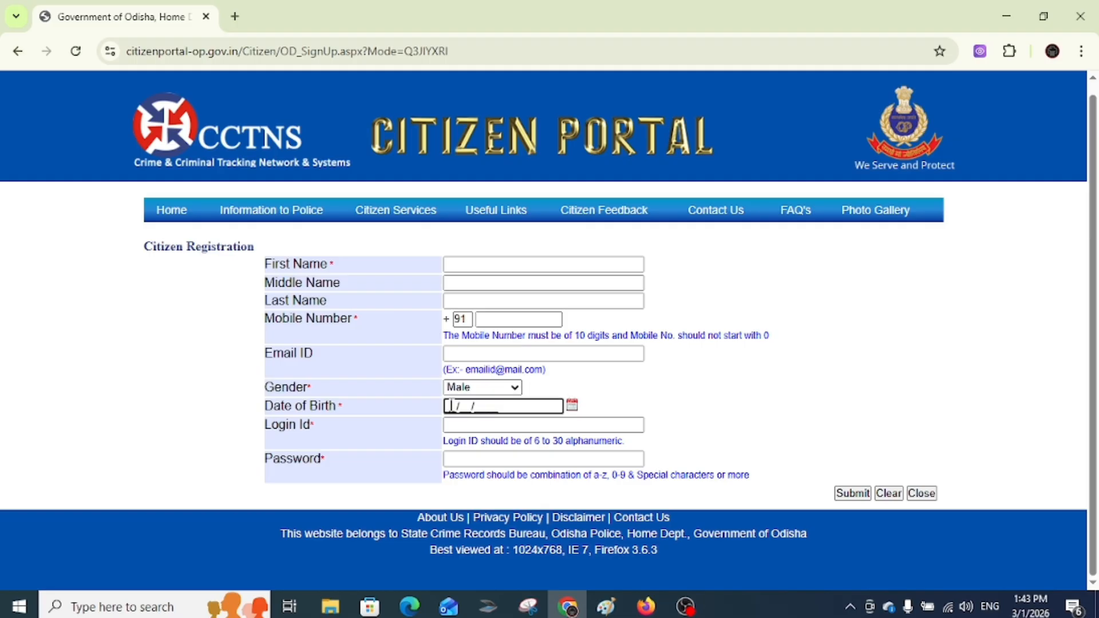
{"action": "left_click", "coordinate": [460, 422]}
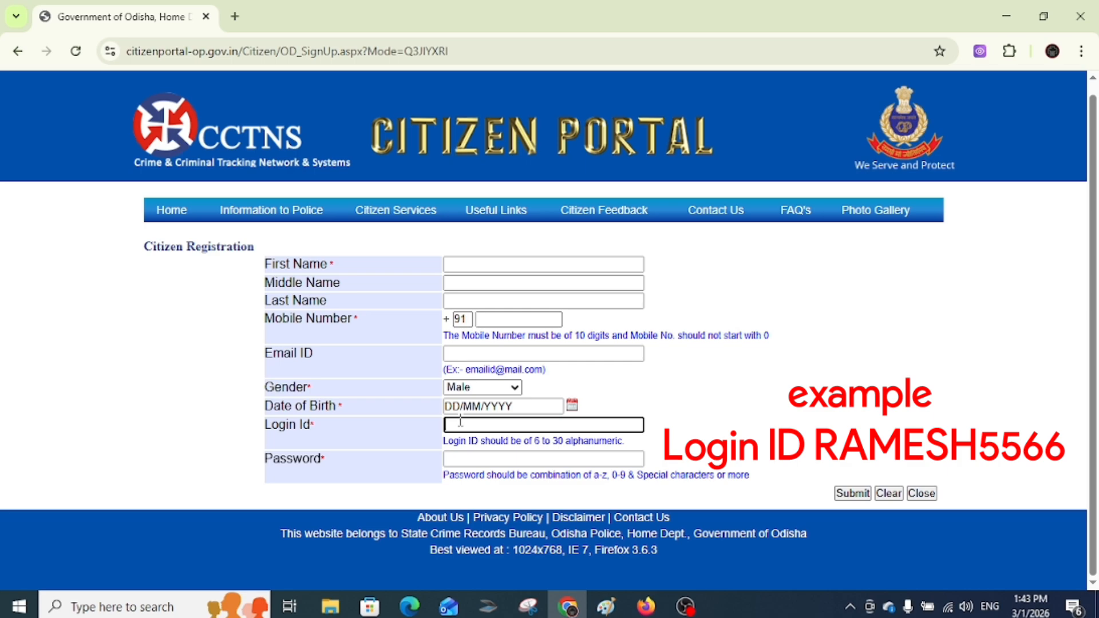
{"action": "type", "text": "bh"}
{"action": "key", "text": "BackSpace"}
{"action": "key", "text": "BackSpace"}
{"action": "type", "text": "B"}
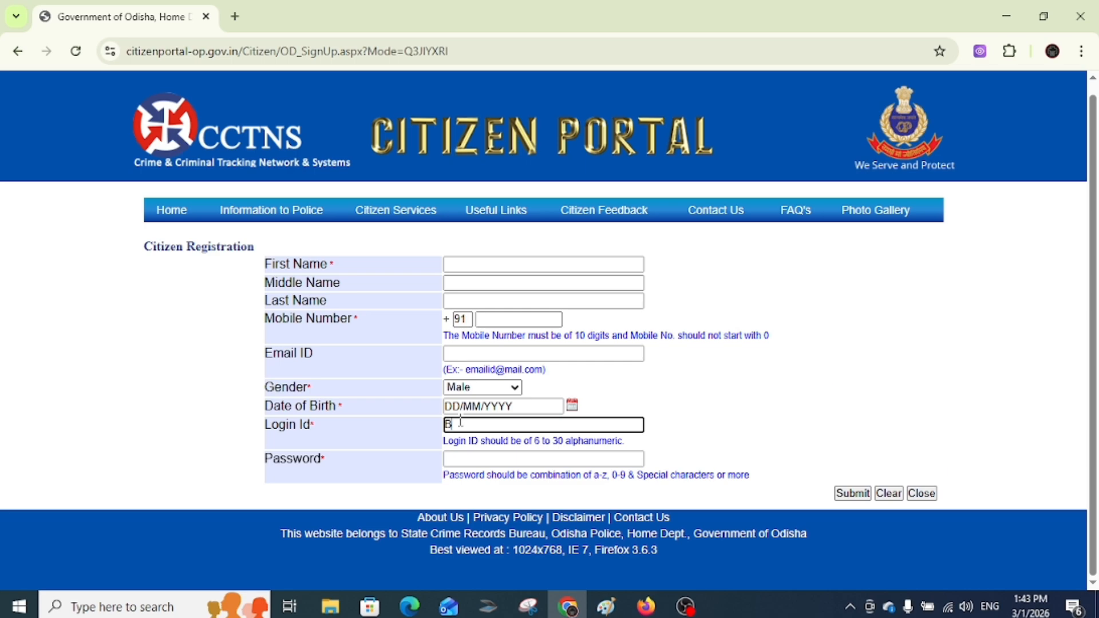
{"action": "type", "text": "HOI7061"}
{"action": "left_click", "coordinate": [481, 459]}
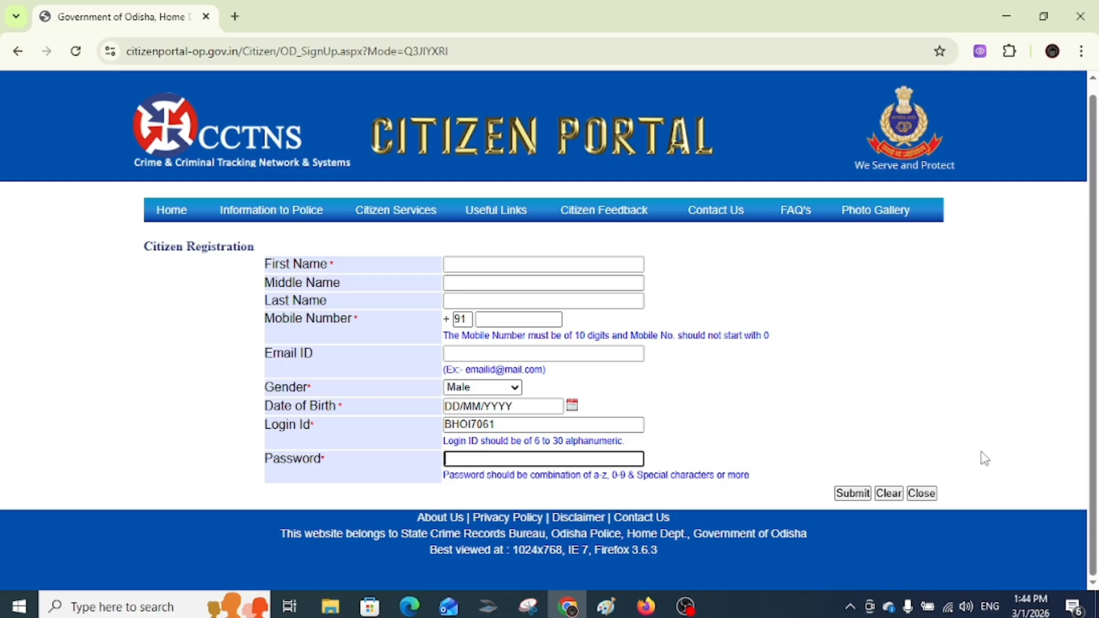
{"action": "left_click", "coordinate": [921, 493]}
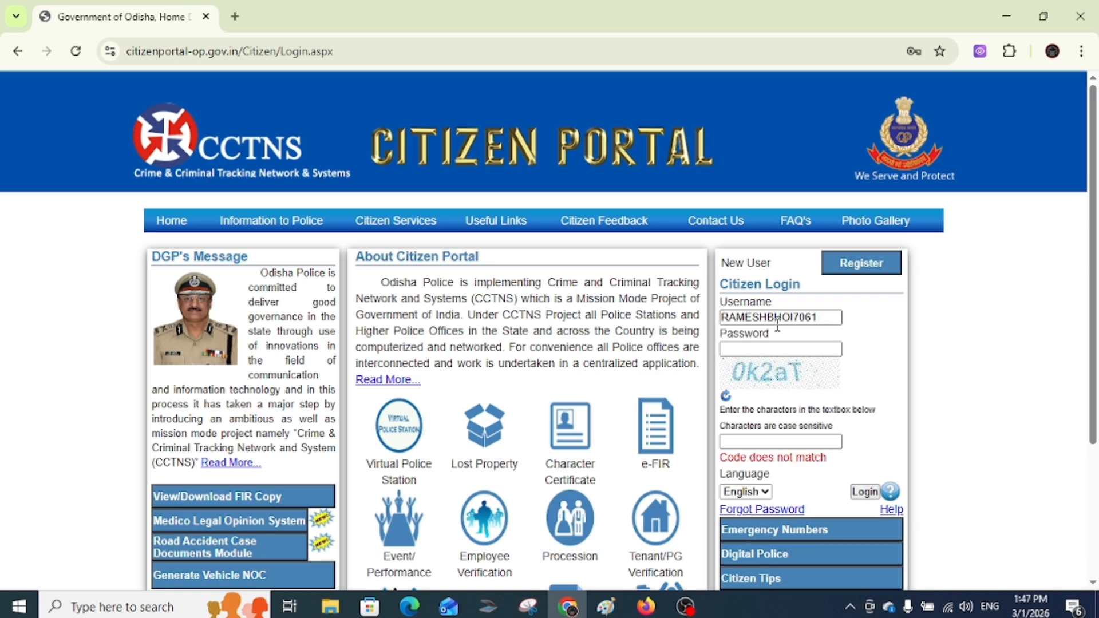
- Enter the login username, the account password and the captcha characters from the image
{"action": "left_click", "coordinate": [800, 317]}
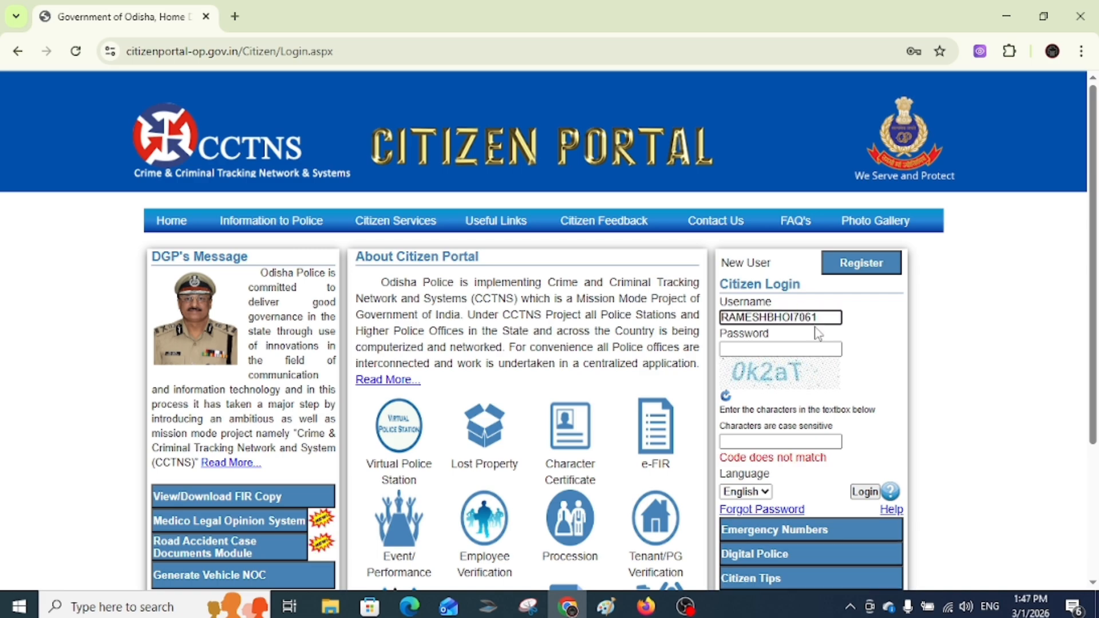
{"action": "left_click", "coordinate": [751, 347]}
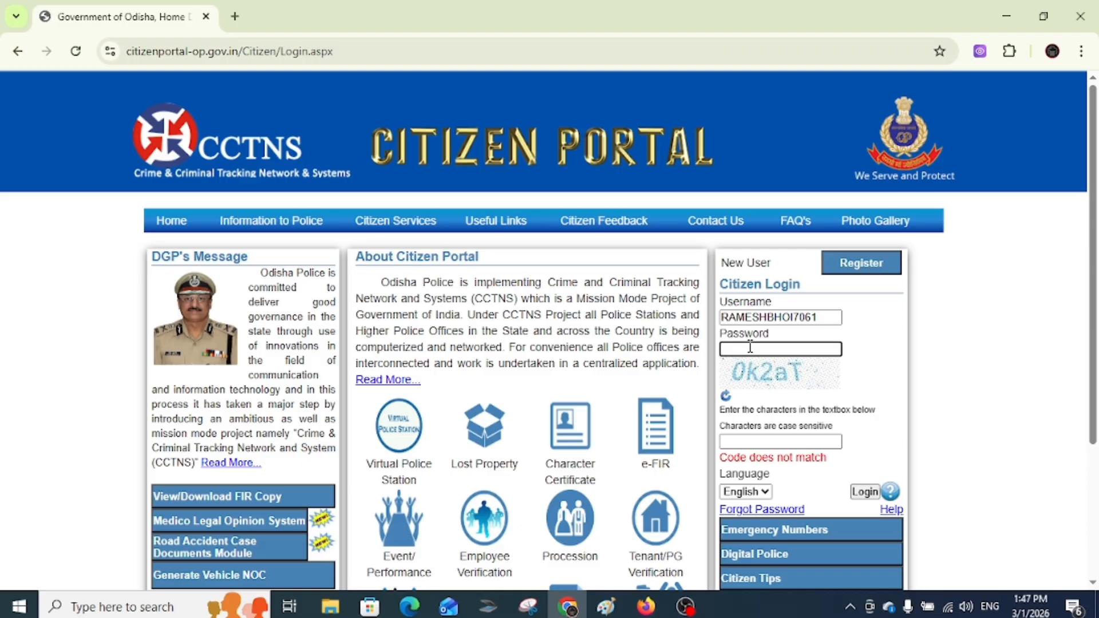
{"action": "type", "text": "•••••"}
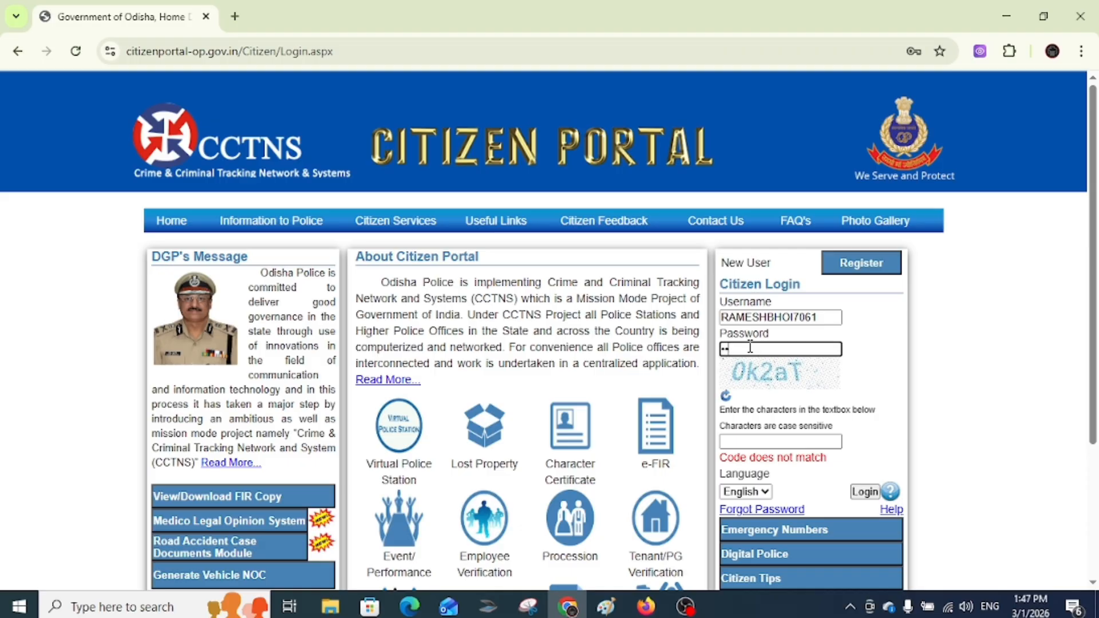
{"action": "type", "text": "••••"}
{"action": "left_click", "coordinate": [767, 443]}
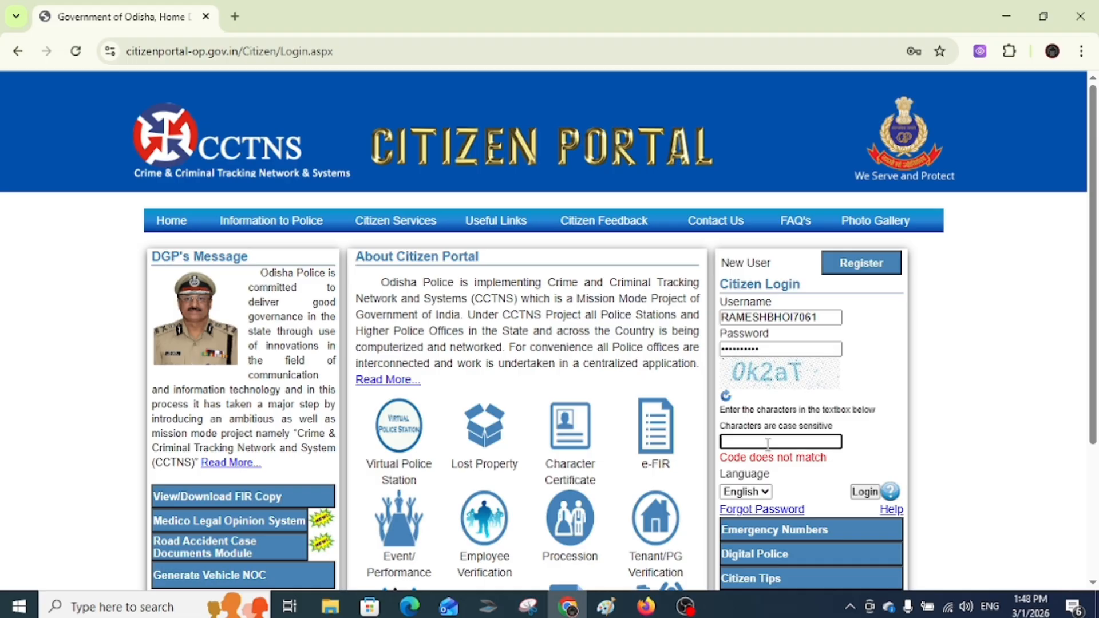
{"action": "type", "text": "0k2aT"}
- Log in, paste and submit the mobile one-time password to reach the services home page
{"action": "left_click", "coordinate": [866, 495]}
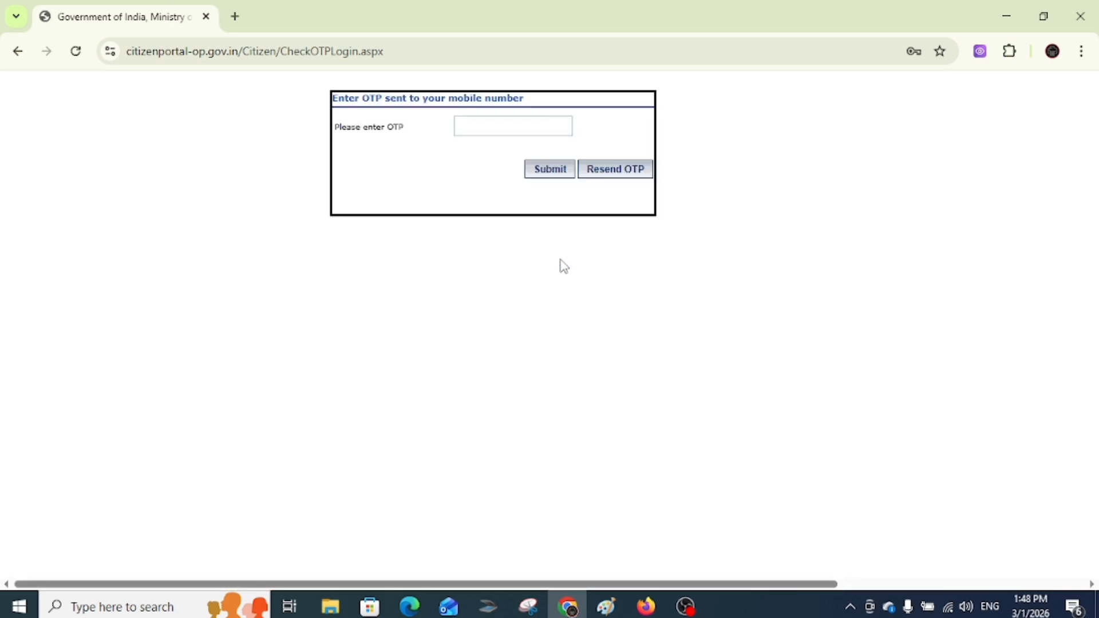
{"action": "left_click", "coordinate": [497, 123]}
{"action": "key", "text": "ctrl+v"}
{"action": "left_click", "coordinate": [551, 171]}
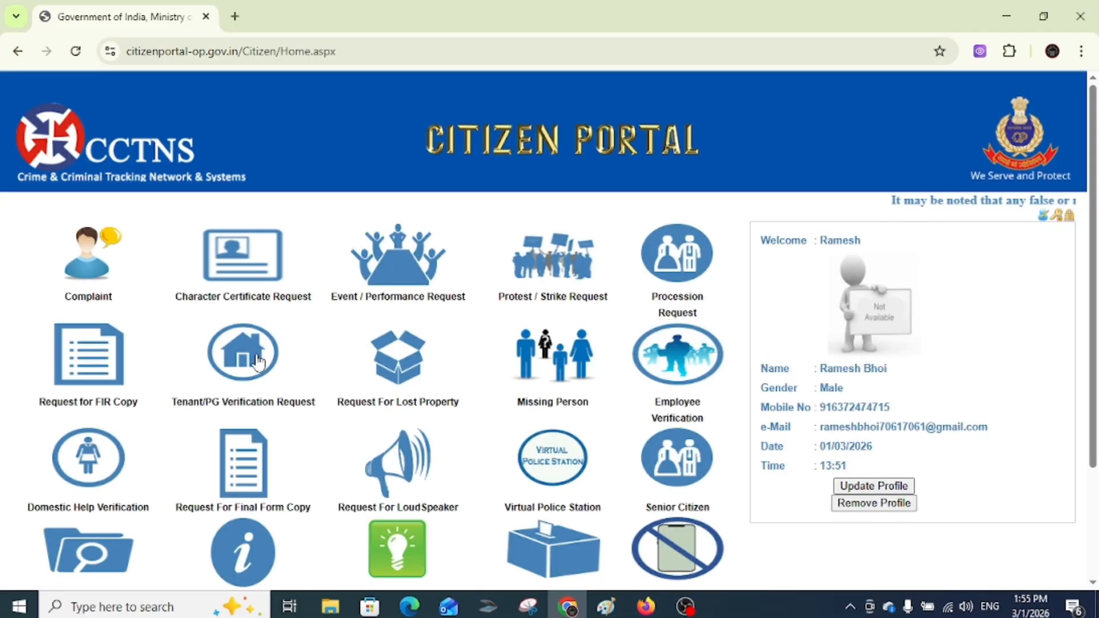
{"action": "mouse_move", "coordinate": [257, 359]}
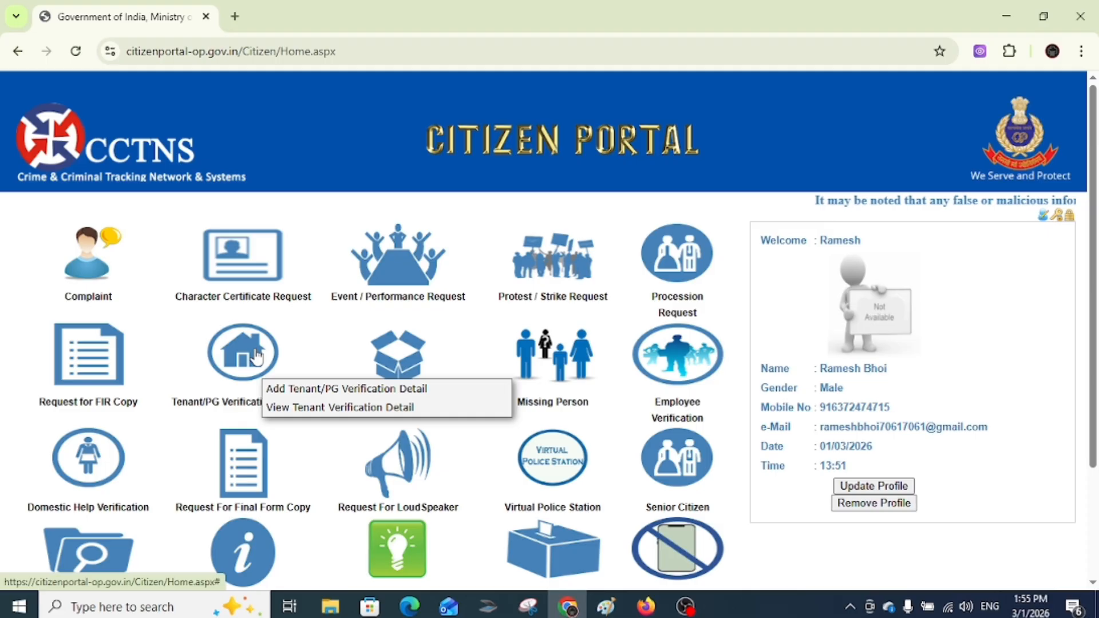
{"action": "mouse_move", "coordinate": [246, 279]}
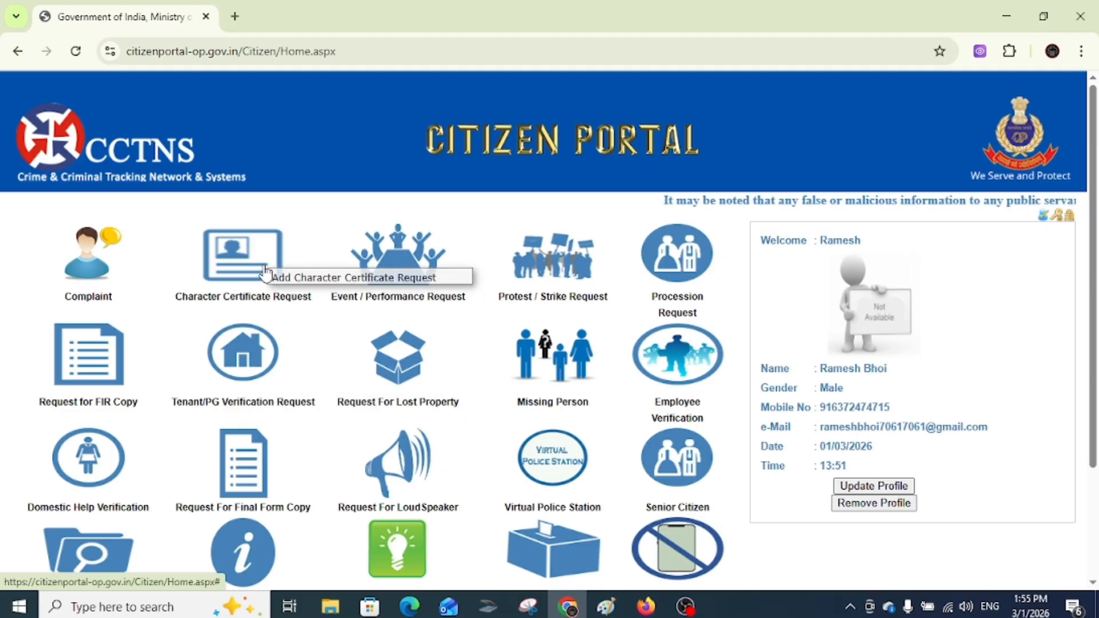
- Start a new character certificate request with relation type Father and identification AADHAR CARD(UIDAI)
{"action": "left_click", "coordinate": [280, 277]}
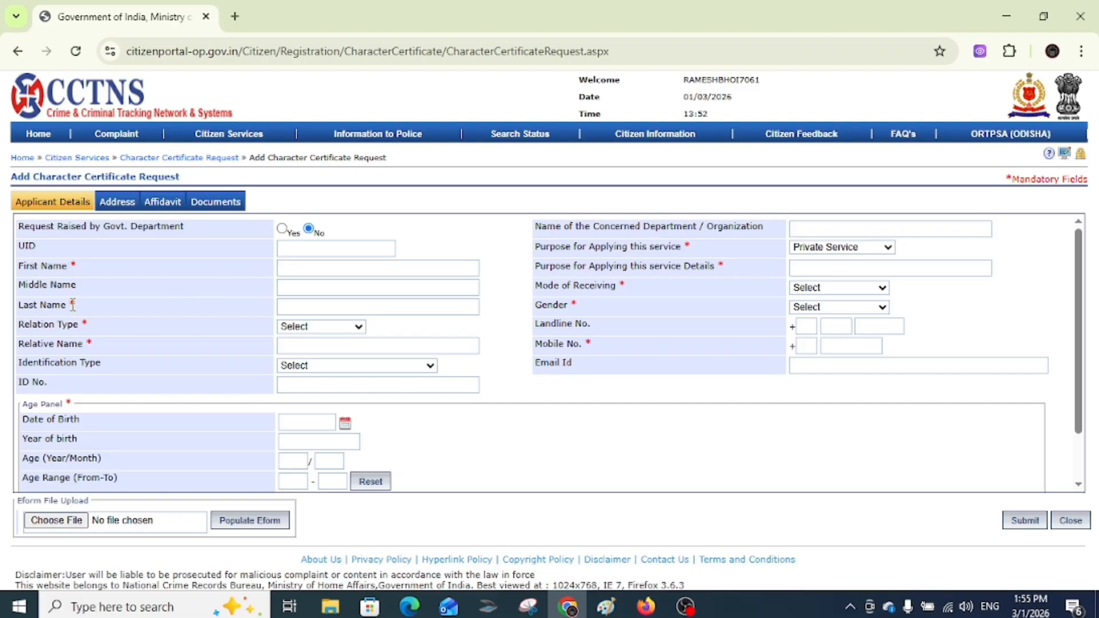
{"action": "left_click", "coordinate": [299, 308]}
{"action": "left_click", "coordinate": [307, 327]}
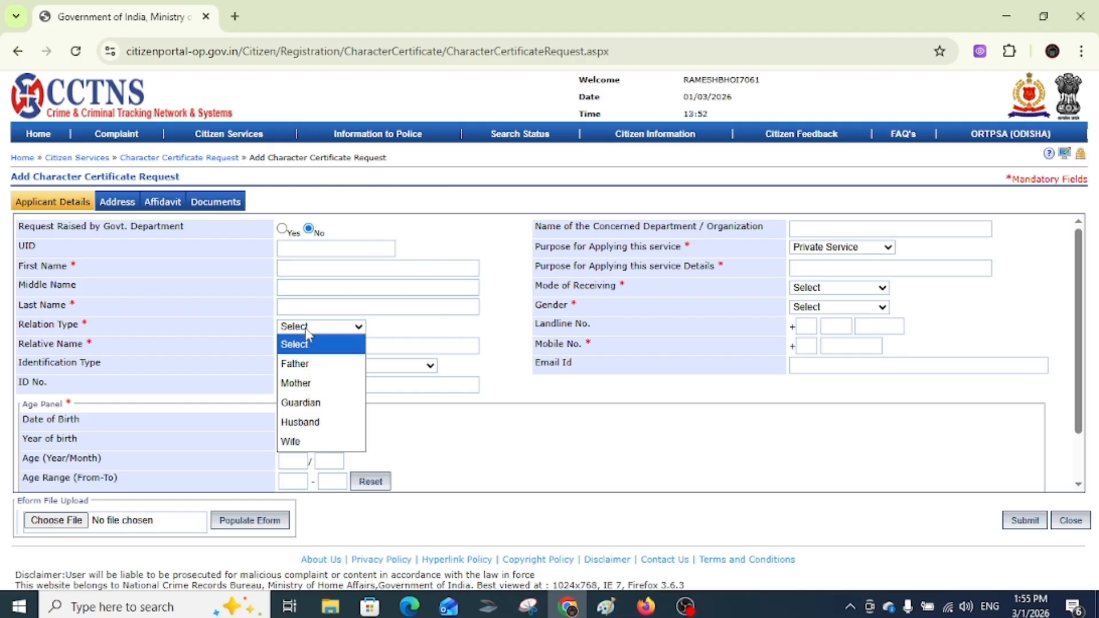
{"action": "left_click", "coordinate": [310, 369]}
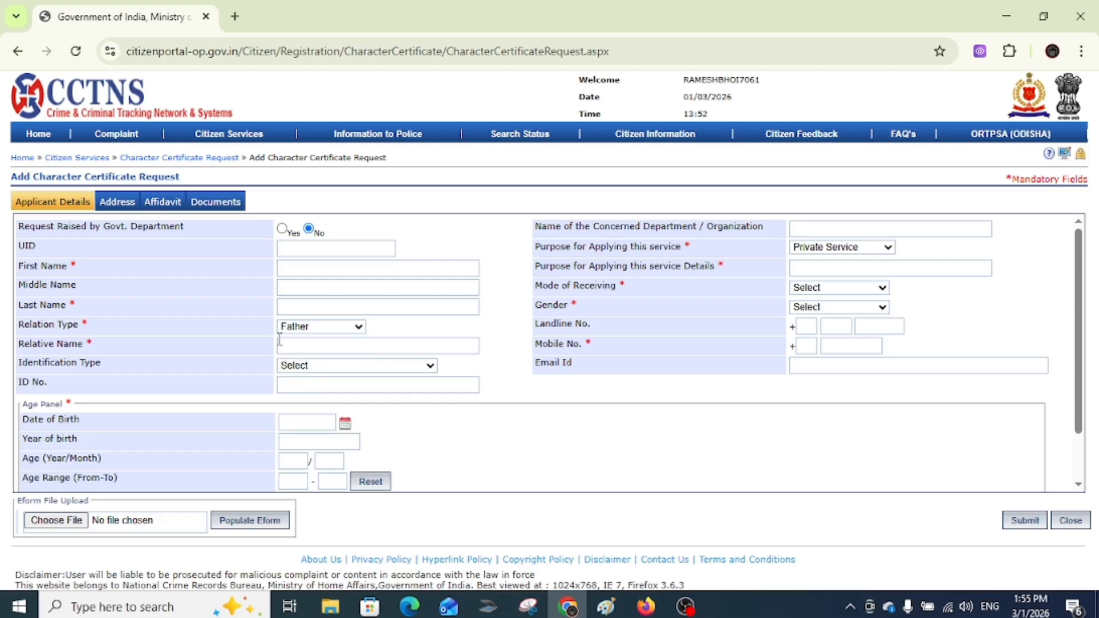
{"action": "left_click", "coordinate": [297, 366]}
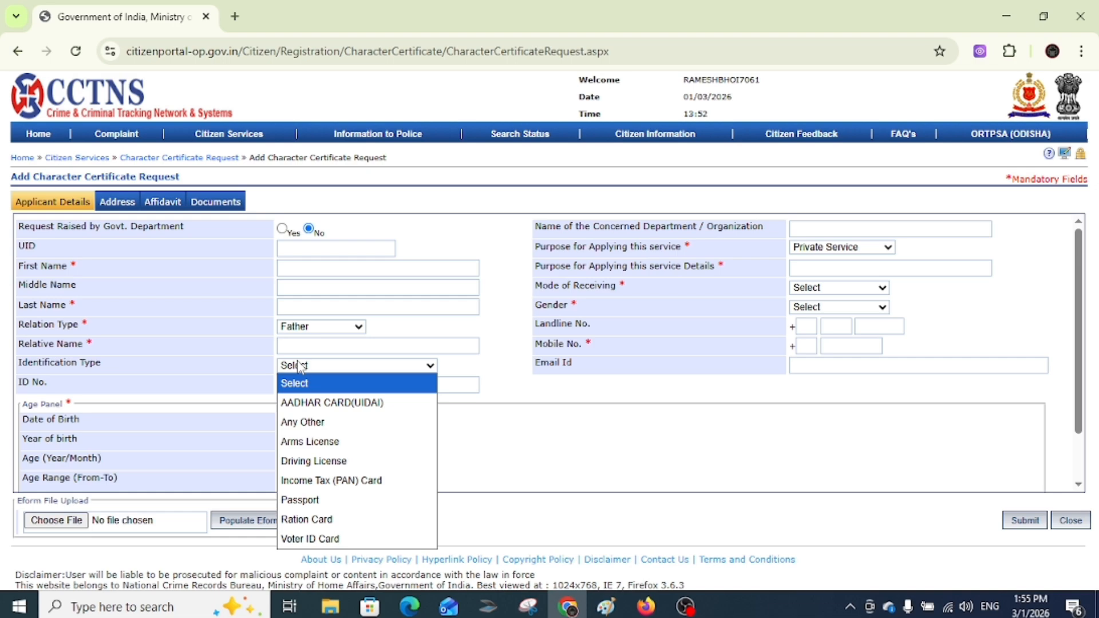
{"action": "left_click", "coordinate": [311, 400]}
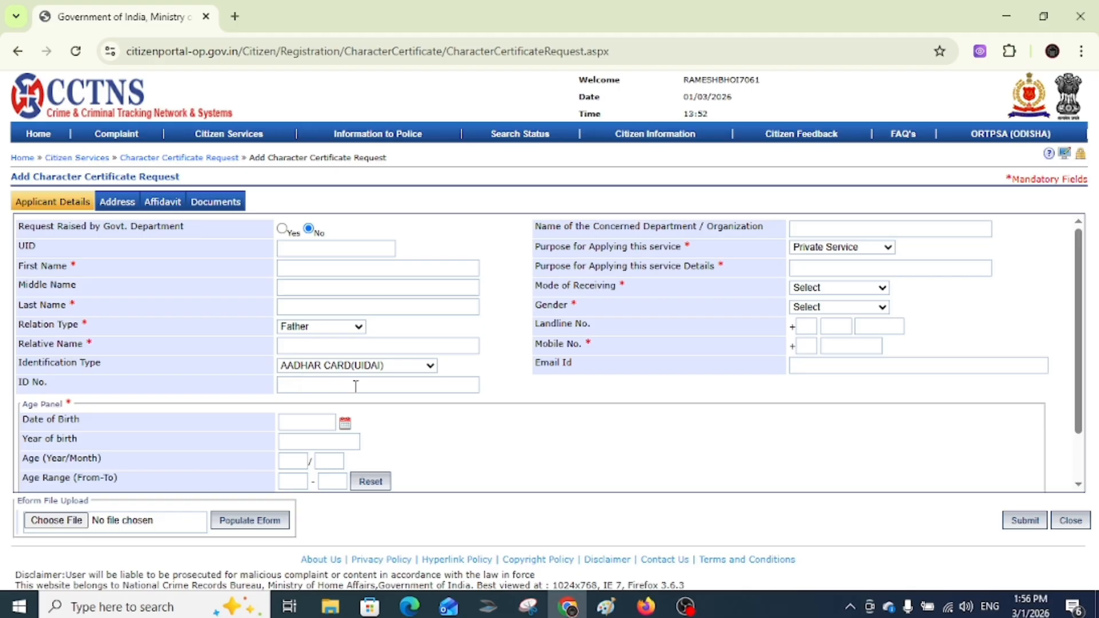
{"action": "left_click", "coordinate": [305, 422]}
- Pick 02/02/2000 as the date of birth, auto-filling year of birth 2000 and the age
{"action": "left_click", "coordinate": [345, 422]}
{"action": "left_click", "coordinate": [352, 441]}
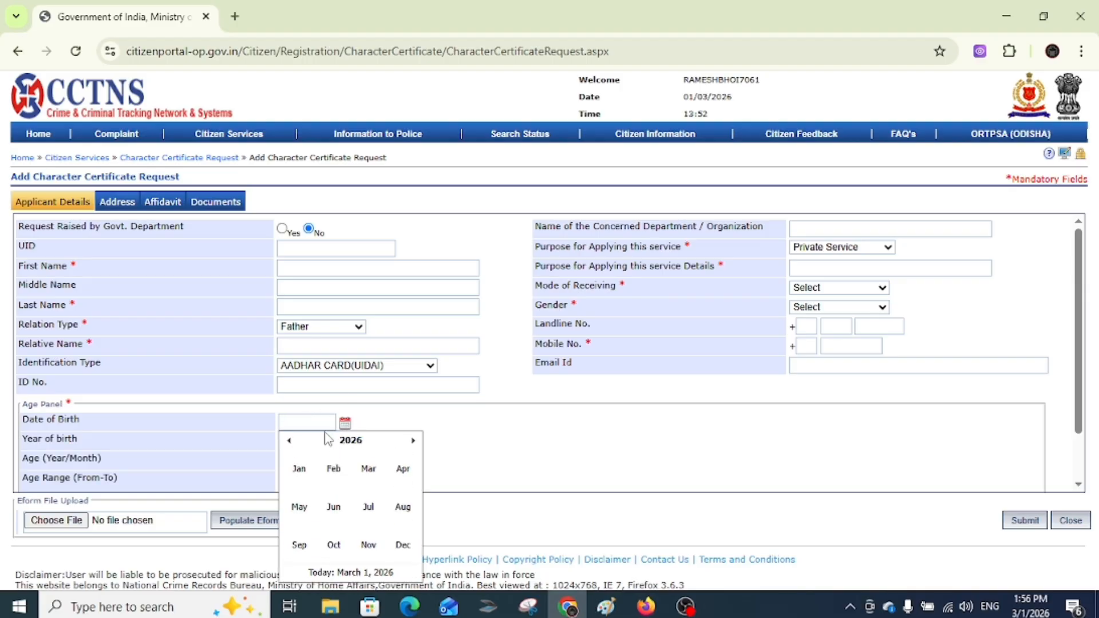
{"action": "left_click", "coordinate": [289, 440]}
{"action": "left_click", "coordinate": [289, 441]}
{"action": "left_click", "coordinate": [344, 442]}
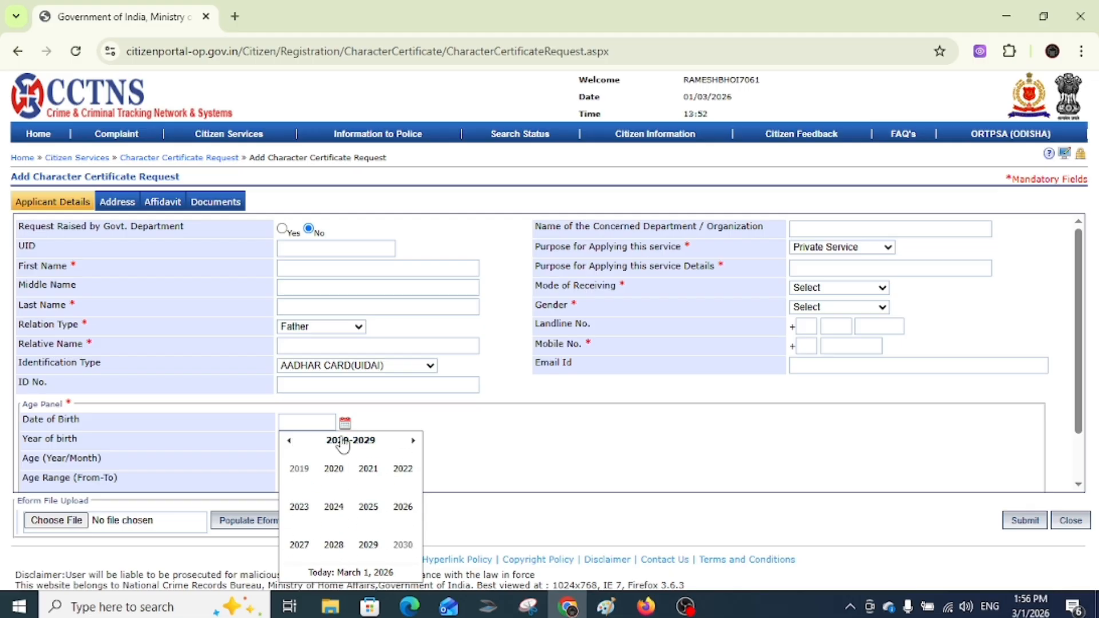
{"action": "left_click", "coordinate": [289, 441]}
{"action": "left_click", "coordinate": [289, 441]}
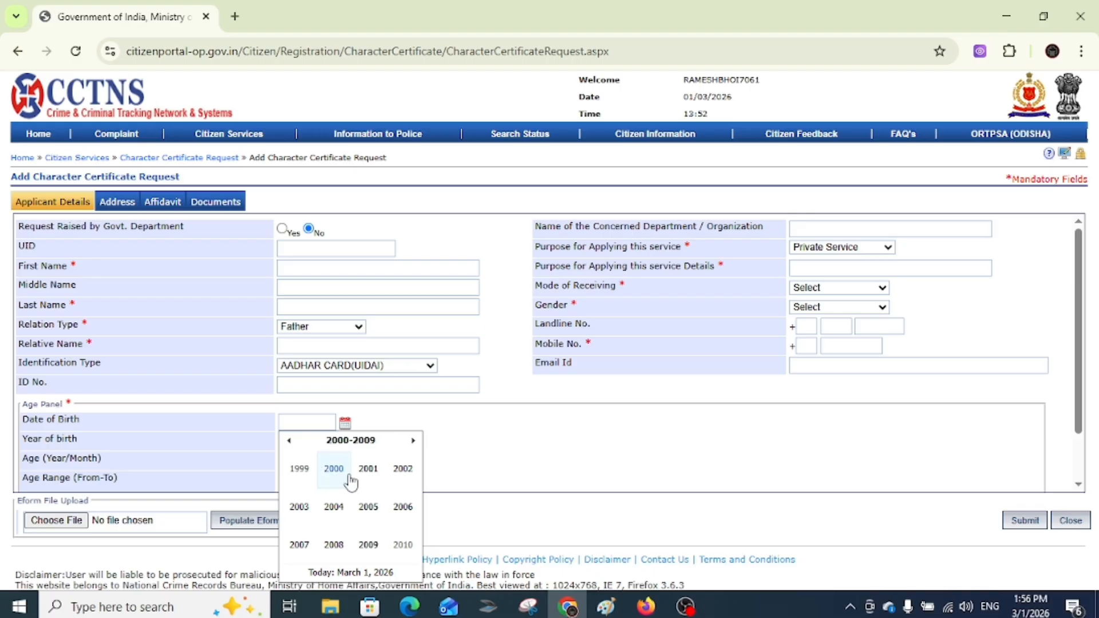
{"action": "left_click", "coordinate": [334, 470]}
{"action": "left_click", "coordinate": [334, 469]}
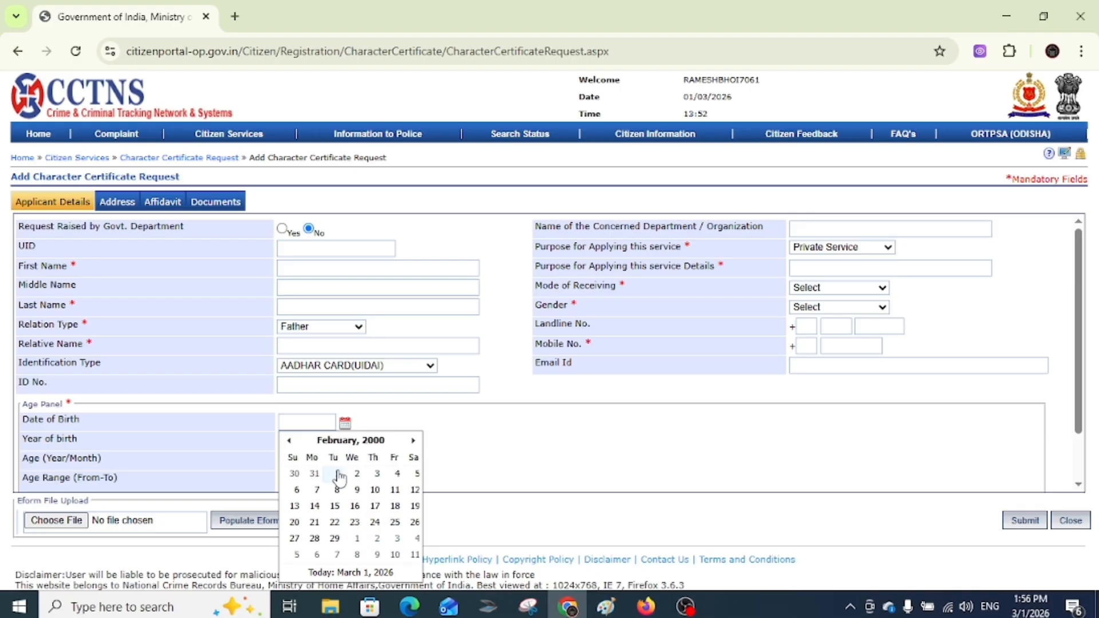
{"action": "left_click", "coordinate": [356, 475]}
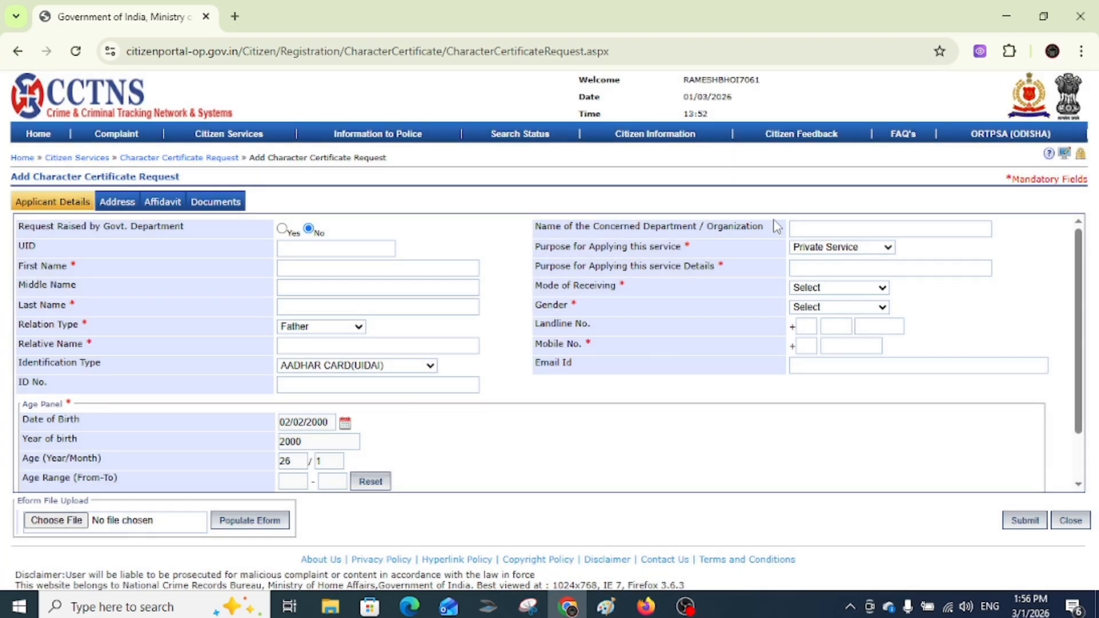
- Set purpose Private Service with details 'private job' and Online as the mode of receiving
{"action": "left_click", "coordinate": [831, 247]}
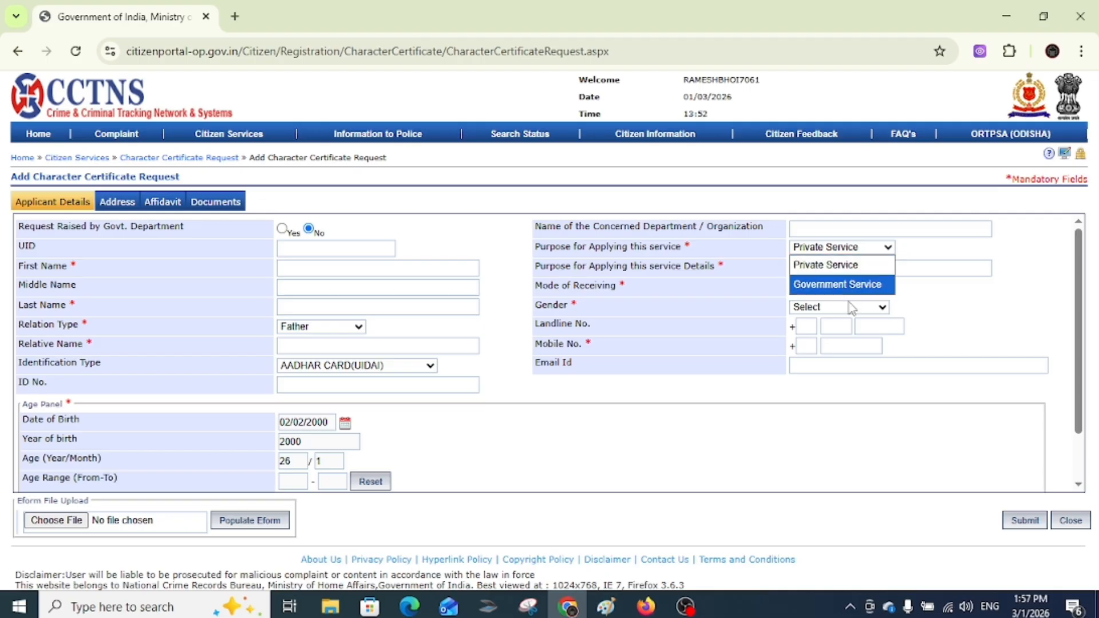
{"action": "left_click", "coordinate": [822, 265]}
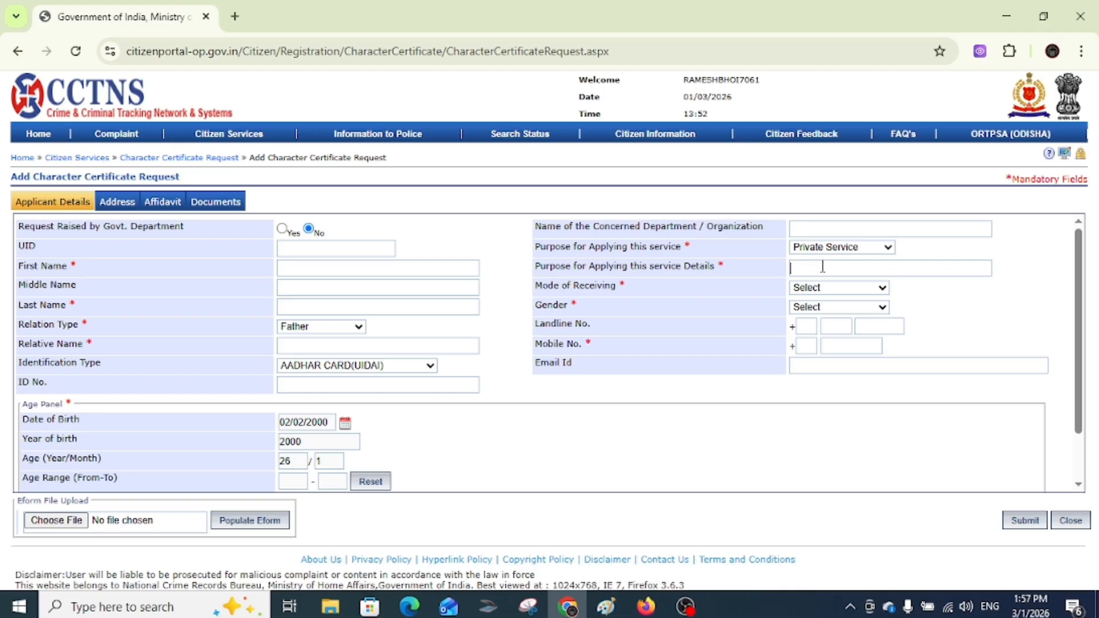
{"action": "type", "text": "private job"}
{"action": "left_click", "coordinate": [803, 287]}
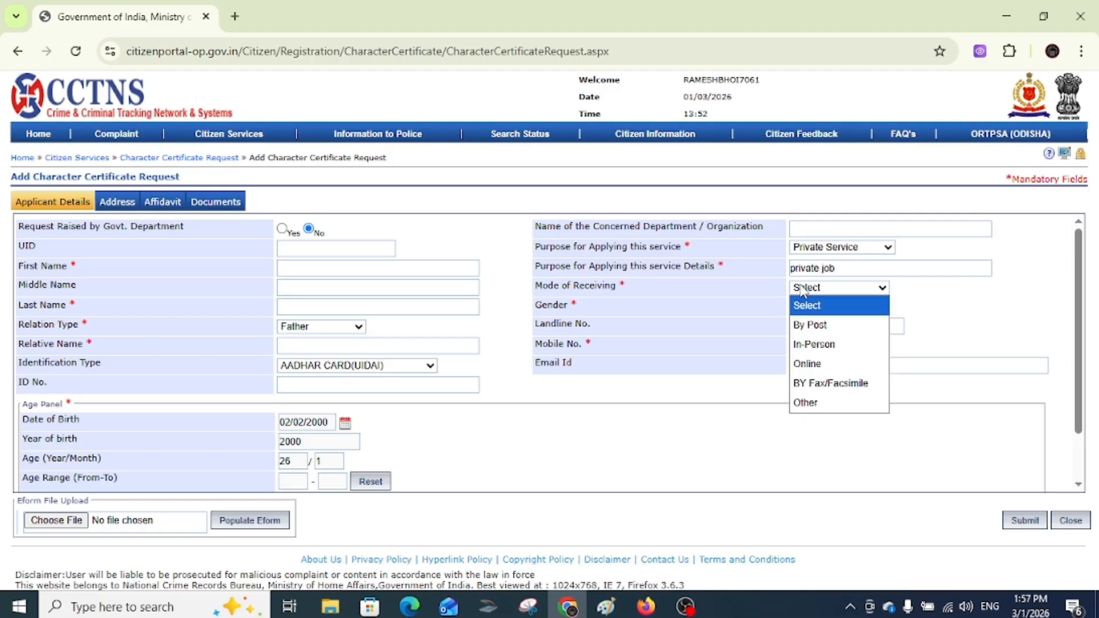
{"action": "left_click", "coordinate": [819, 365]}
- Set gender to Male and enter the applicant's mobile number with country code 91
{"action": "left_click", "coordinate": [808, 309]}
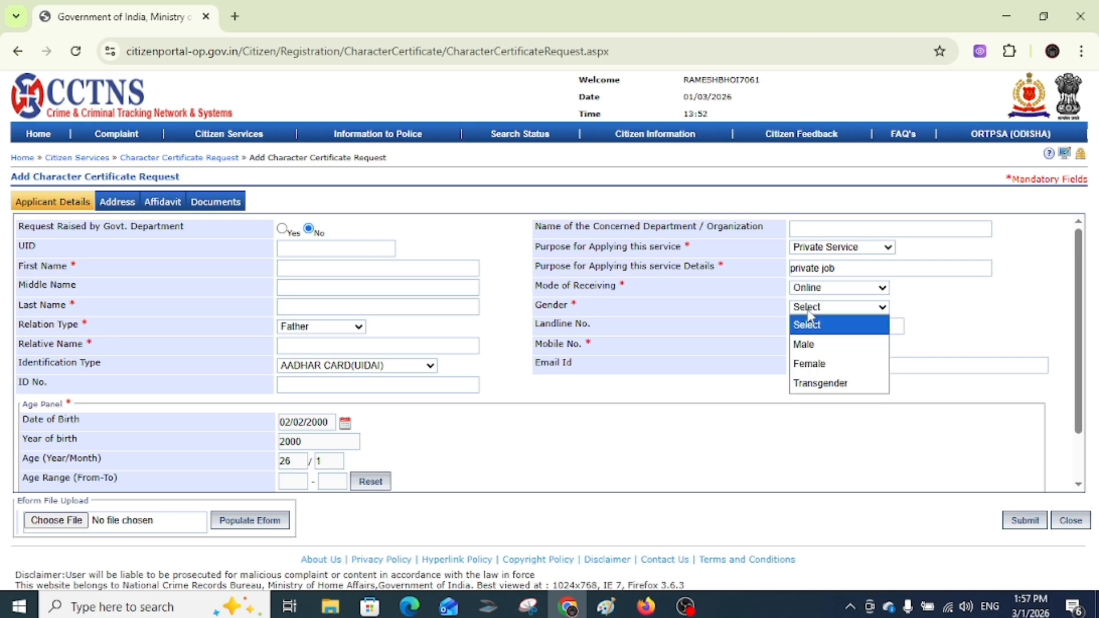
{"action": "left_click", "coordinate": [814, 344]}
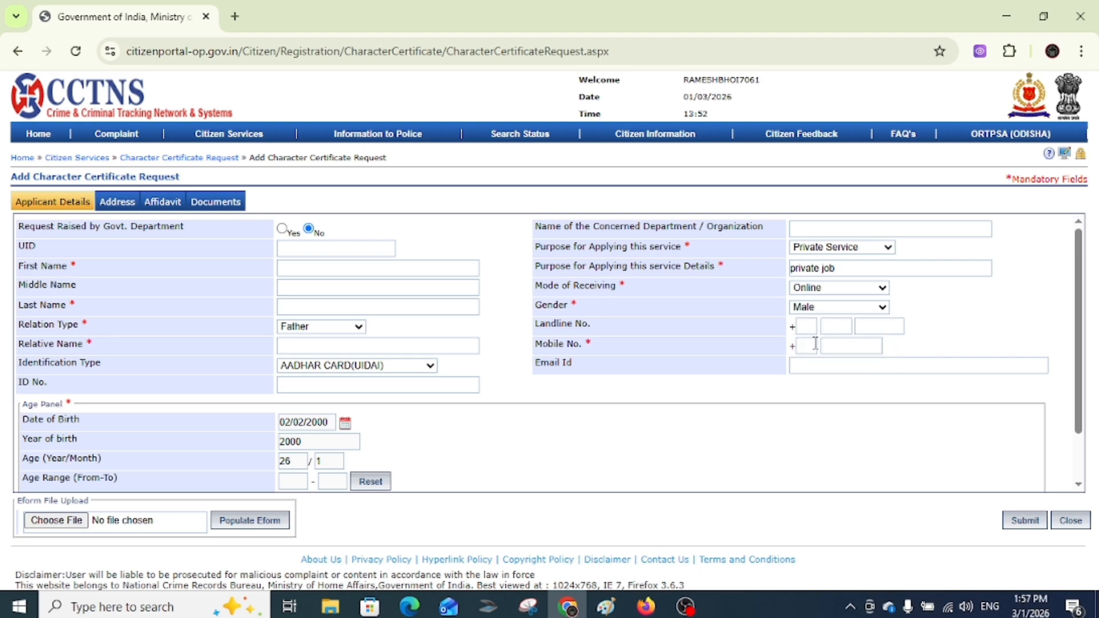
{"action": "left_click", "coordinate": [813, 347]}
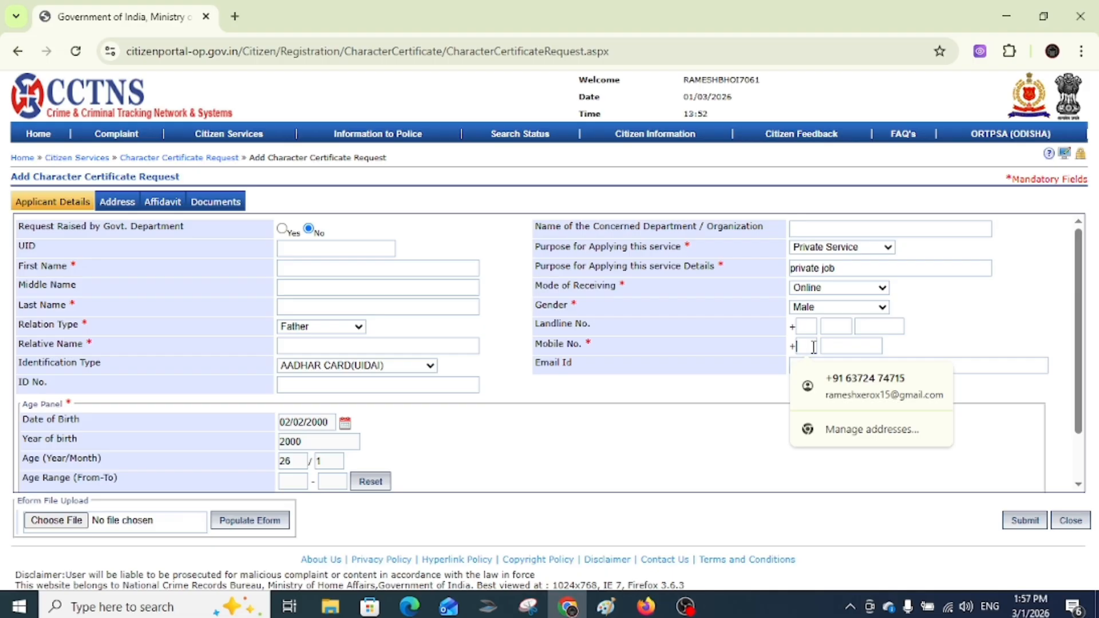
{"action": "type", "text": "91"}
{"action": "left_click", "coordinate": [843, 346]}
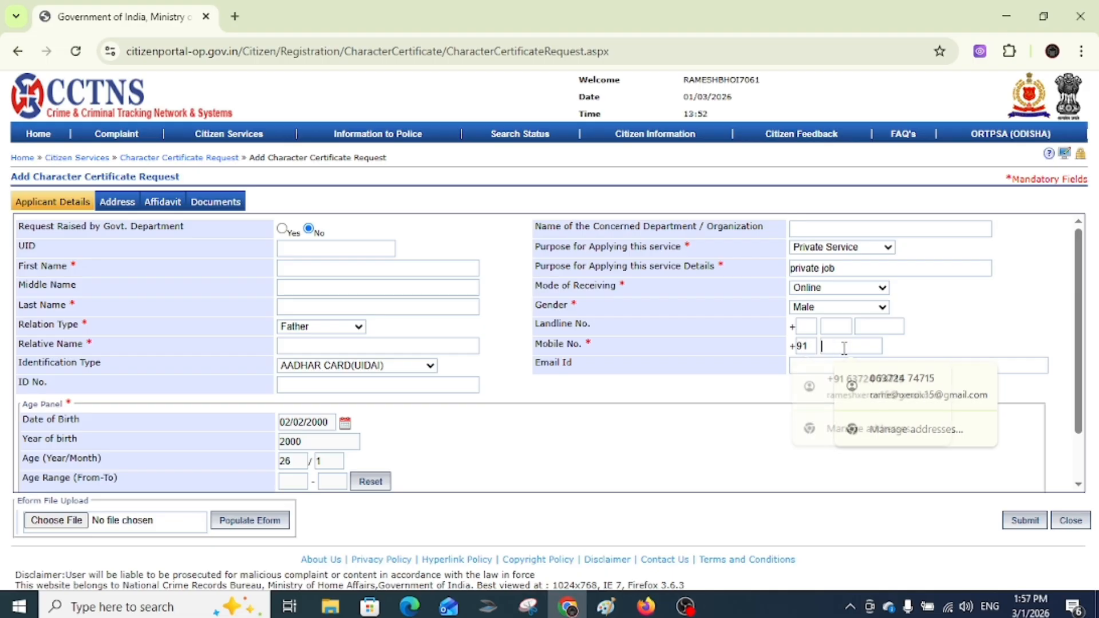
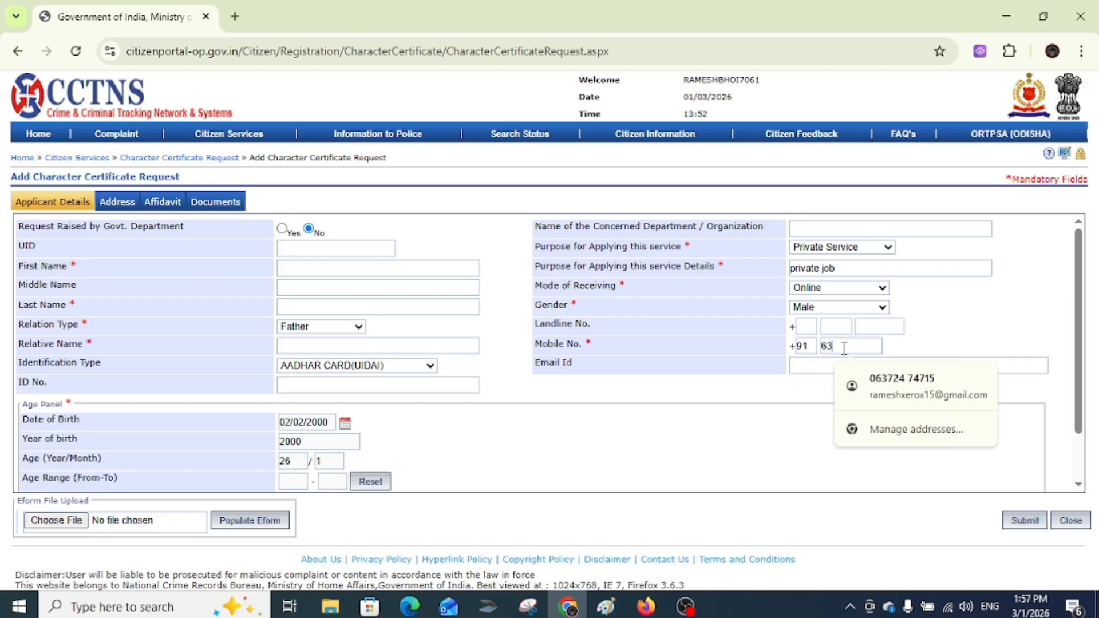
{"action": "left_click", "coordinate": [770, 428]}
{"action": "scroll", "coordinate": [783, 409], "scroll_direction": "down", "scroll_amount": 2}
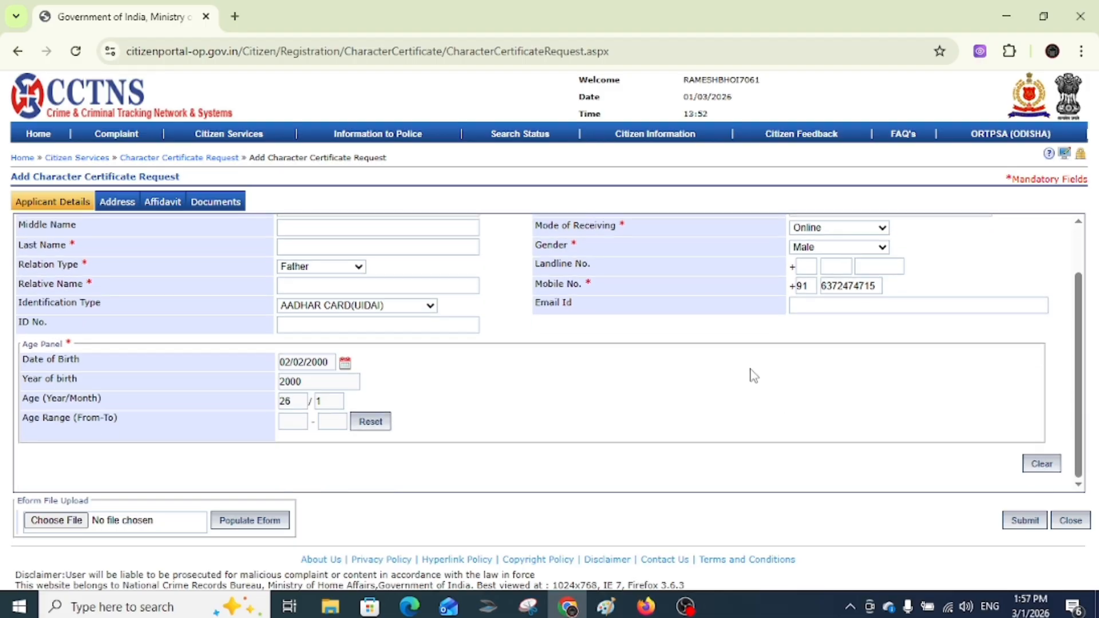
{"action": "scroll", "coordinate": [250, 293], "scroll_direction": "up", "scroll_amount": 2}
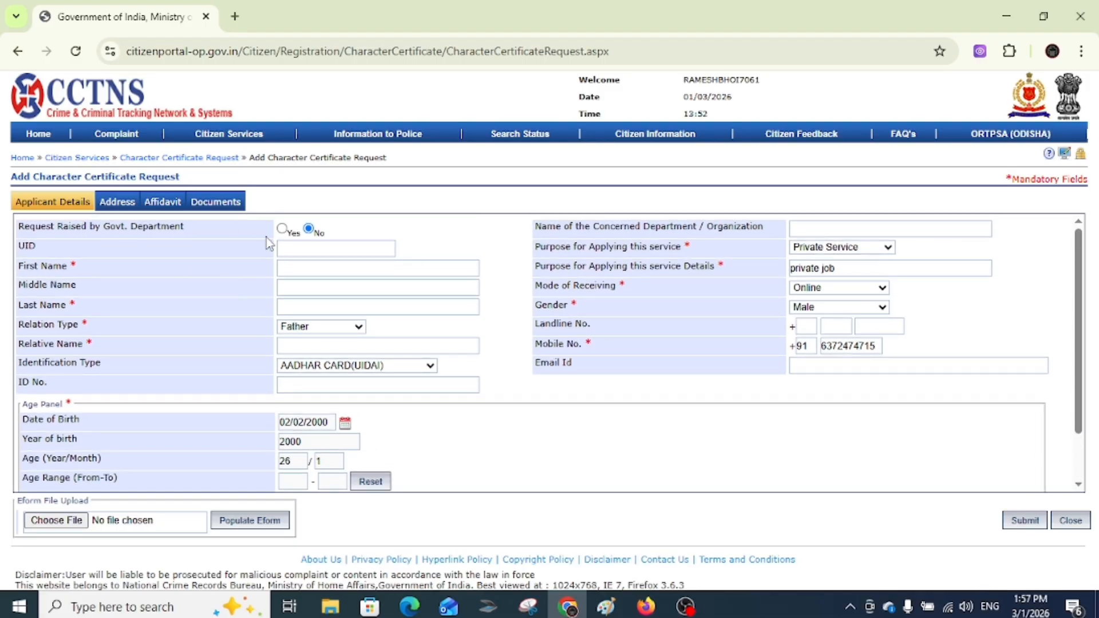
- On the Address stage, enter the present village and mark the permanent address same as present
{"action": "left_click", "coordinate": [128, 204]}
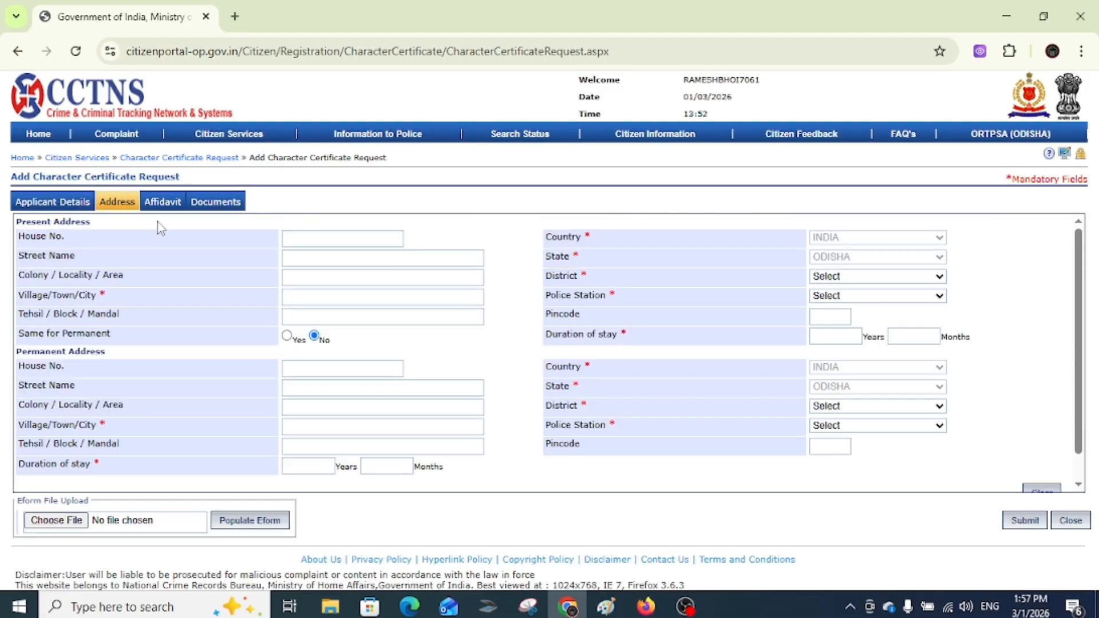
{"action": "left_click", "coordinate": [309, 295]}
{"action": "type", "text": "haripur"}
{"action": "left_click", "coordinate": [284, 334]}
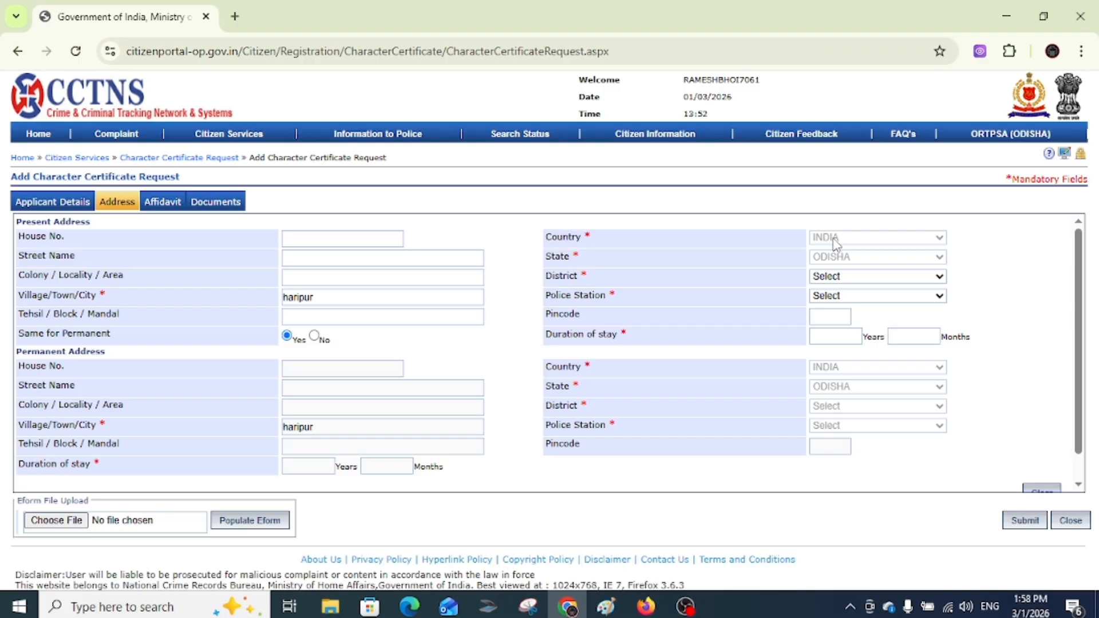
- Set the present address district to SAMBALPUR and police station to RAIRAKHOL
{"action": "left_click", "coordinate": [838, 280]}
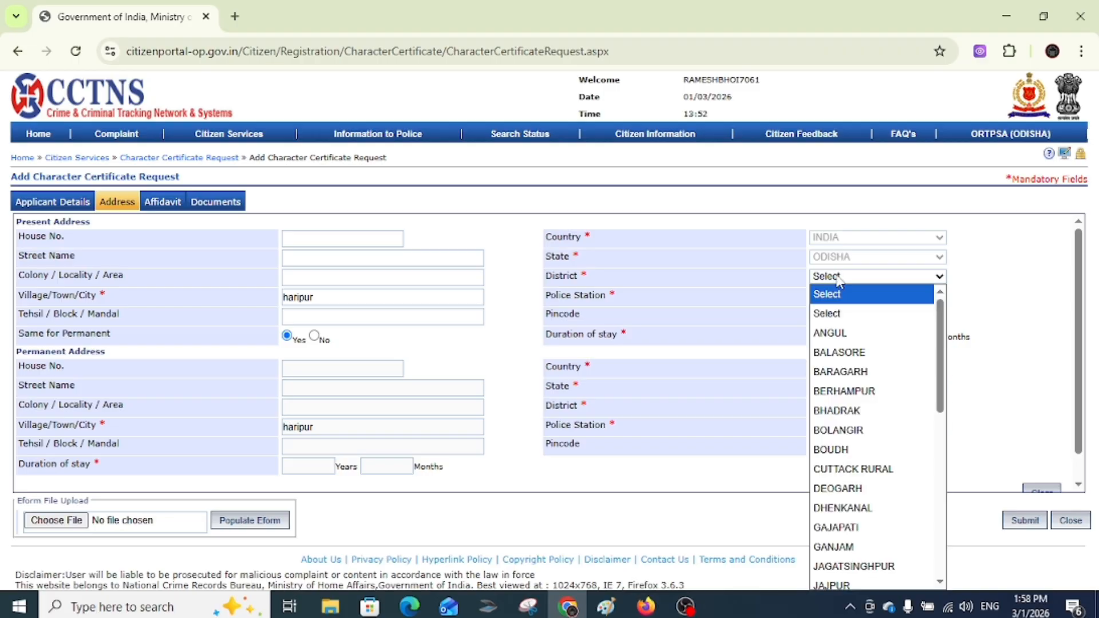
{"action": "scroll", "coordinate": [864, 457], "scroll_direction": "down", "scroll_amount": 10}
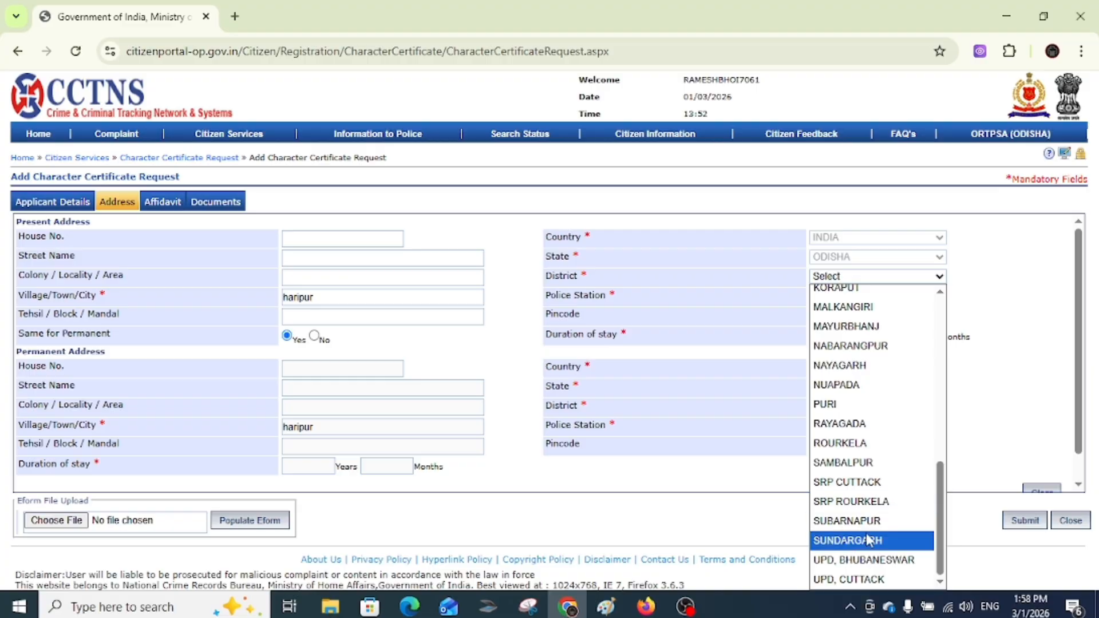
{"action": "left_click", "coordinate": [852, 462]}
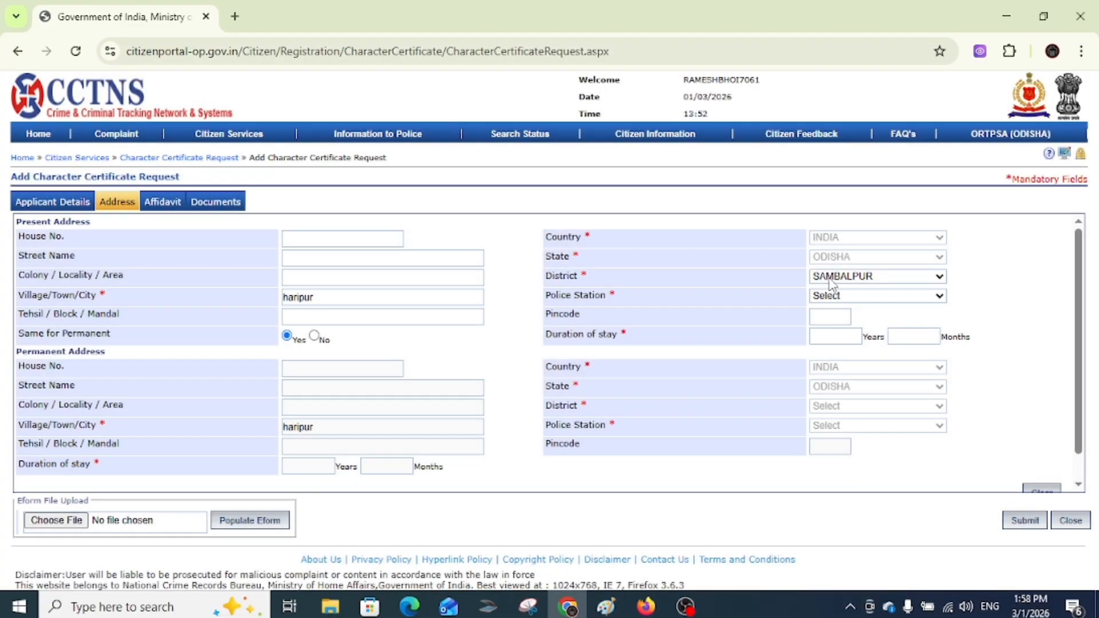
{"action": "left_click", "coordinate": [835, 296]}
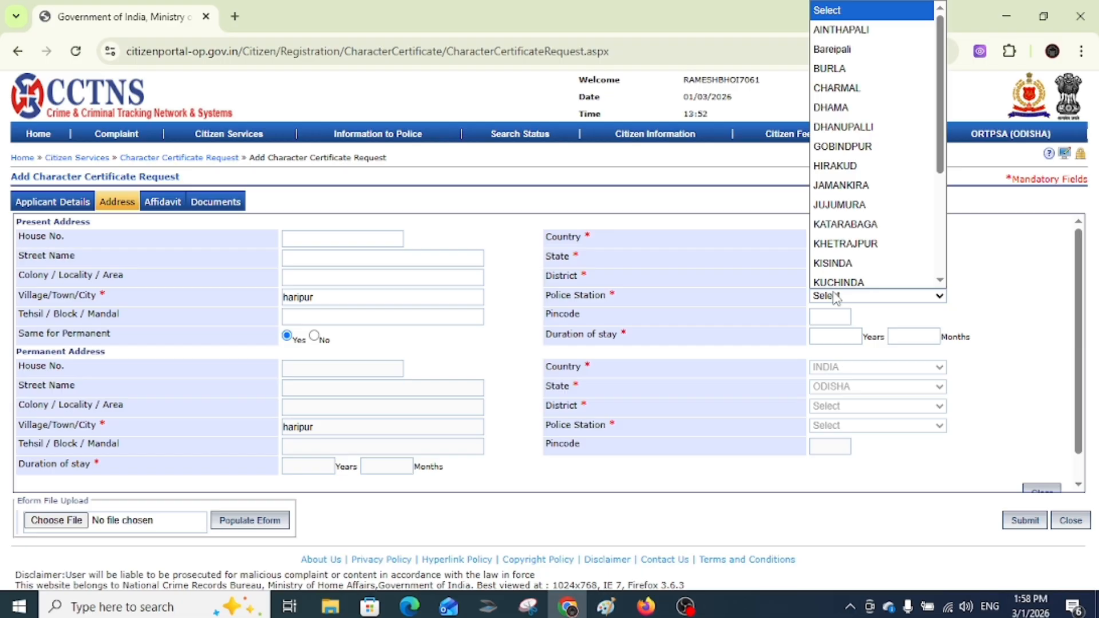
{"action": "scroll", "coordinate": [833, 166], "scroll_direction": "down", "scroll_amount": 3}
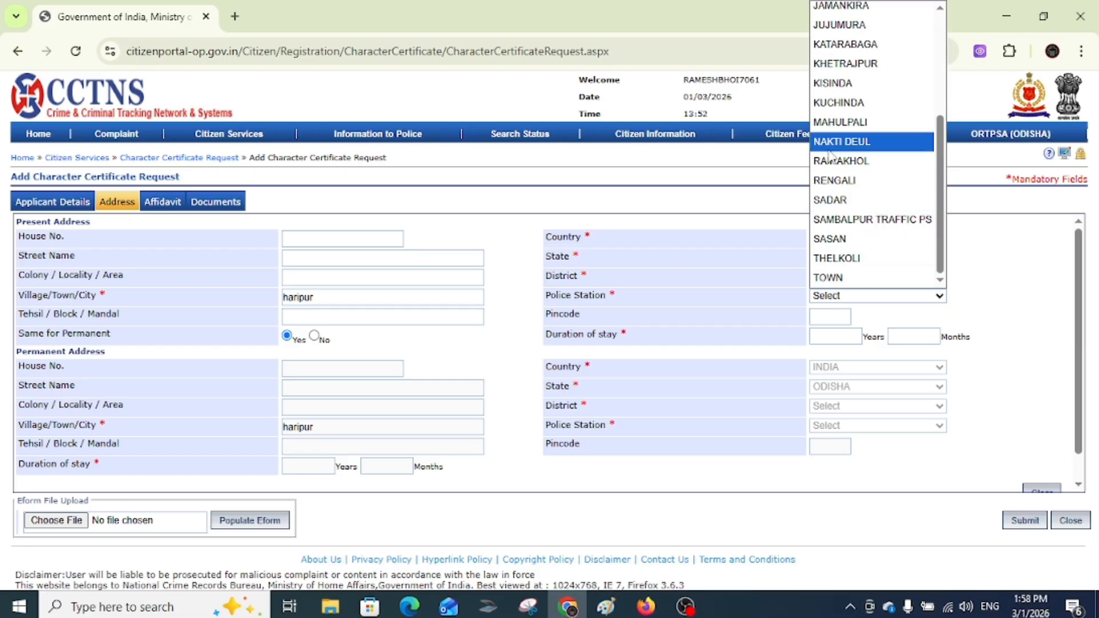
{"action": "left_click", "coordinate": [835, 162]}
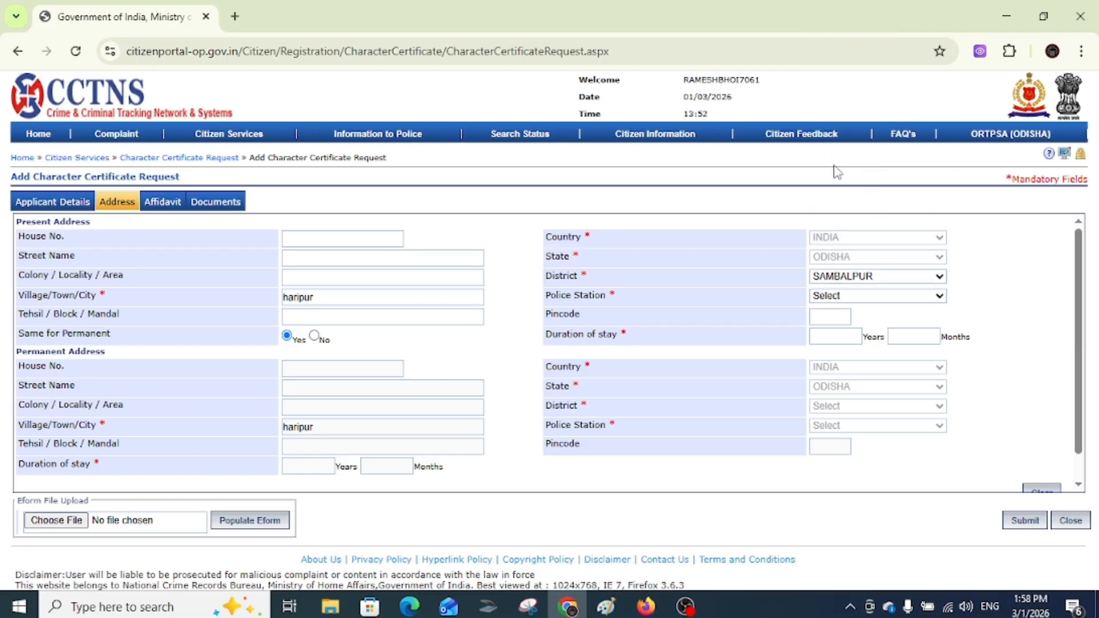
- Enter the pincode and a length of stay of 22 years 10 months
{"action": "left_click", "coordinate": [831, 316]}
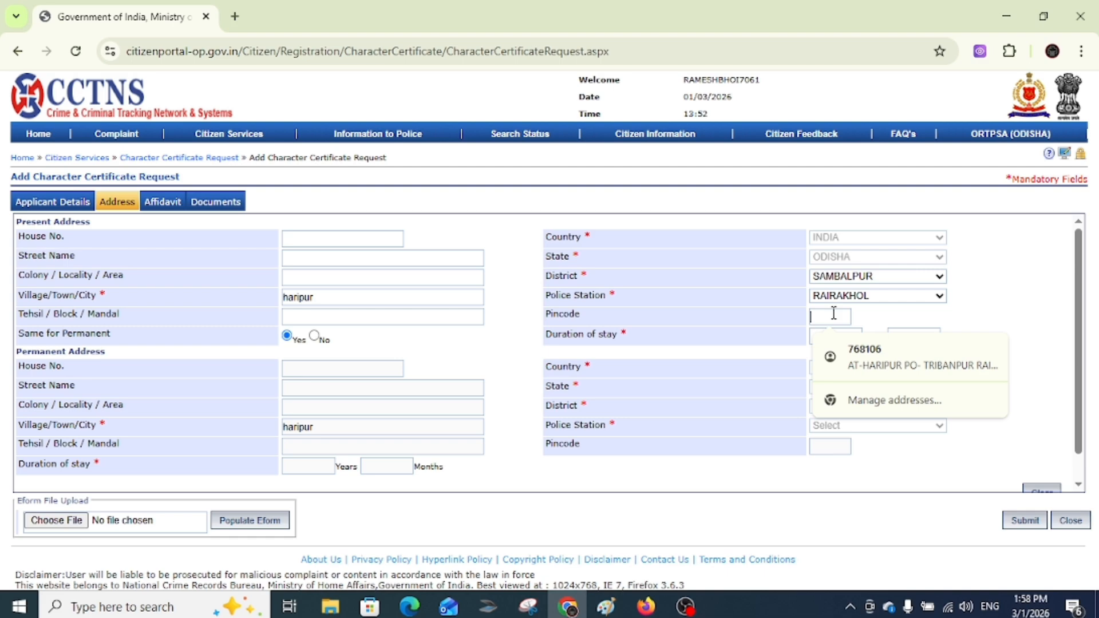
{"action": "type", "text": "768106"}
{"action": "left_click", "coordinate": [1037, 313]}
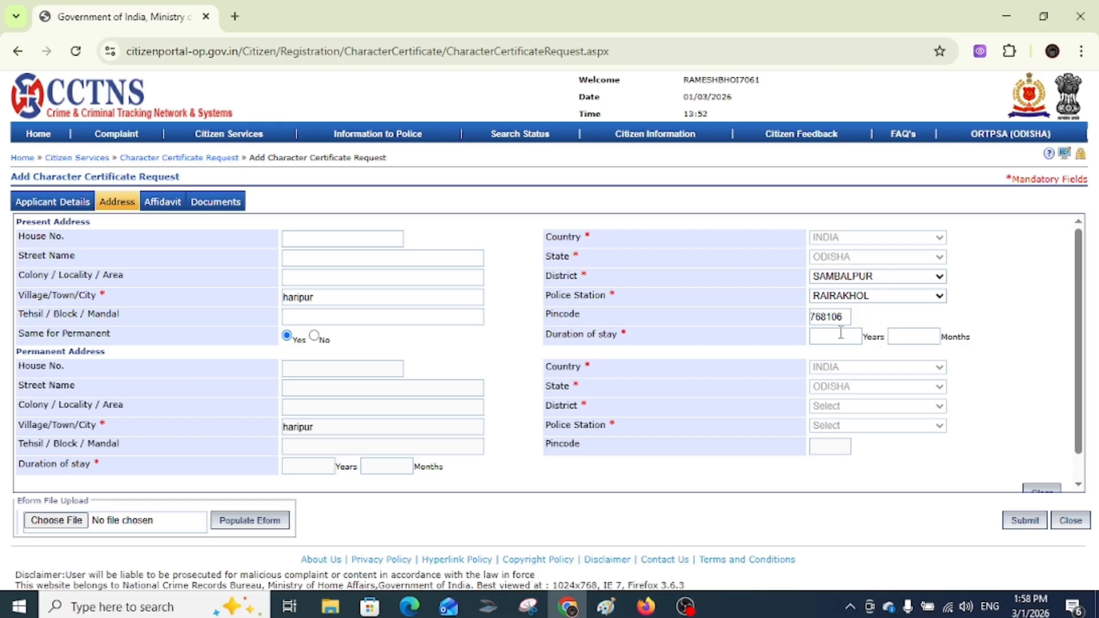
{"action": "type", "text": "22"}
{"action": "left_click", "coordinate": [901, 333]}
{"action": "type", "text": "10"}
- Tick the affidavit declaration, upload the three documents, review all stages and submit the request
{"action": "left_click", "coordinate": [162, 204]}
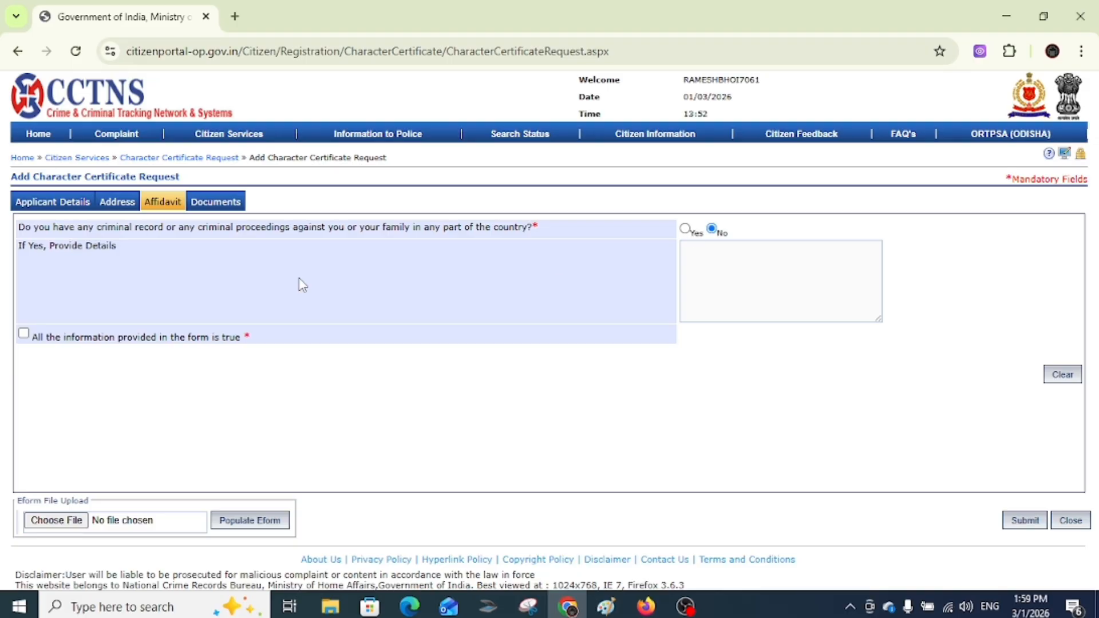
{"action": "left_click", "coordinate": [24, 334]}
{"action": "left_click", "coordinate": [215, 204]}
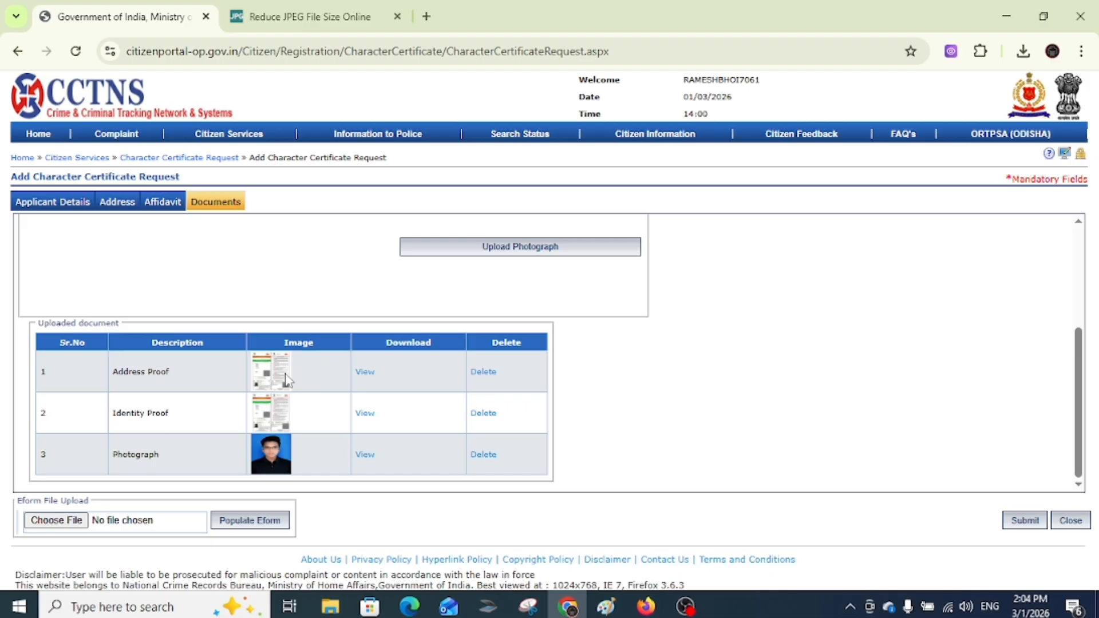
{"action": "left_click", "coordinate": [154, 205]}
{"action": "left_click", "coordinate": [127, 206]}
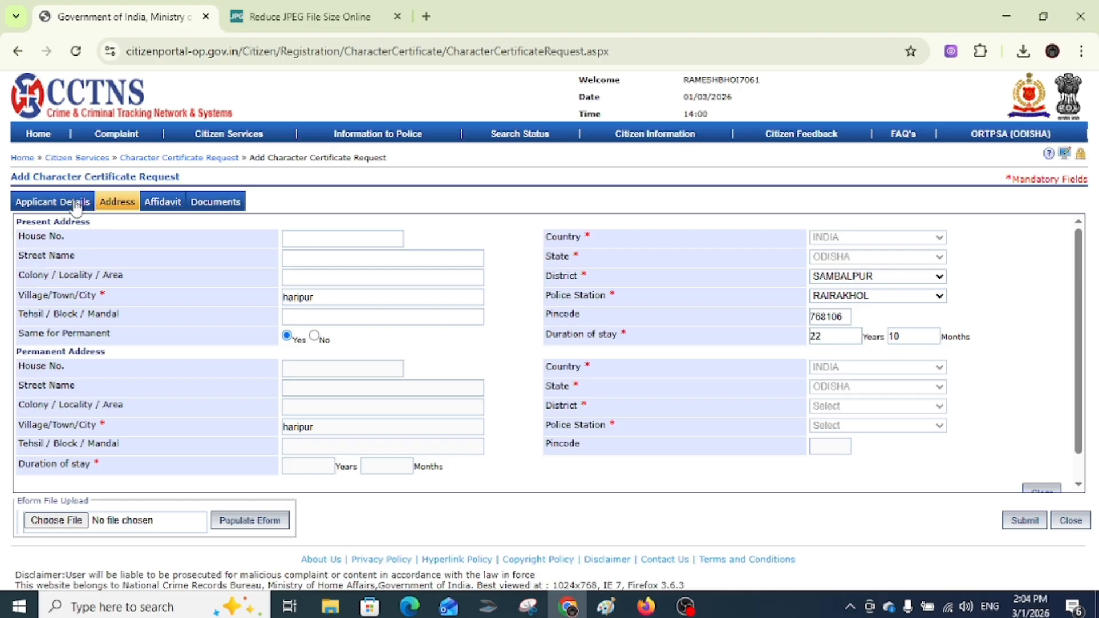
{"action": "left_click", "coordinate": [91, 206]}
{"action": "left_click", "coordinate": [127, 204]}
{"action": "left_click", "coordinate": [217, 202]}
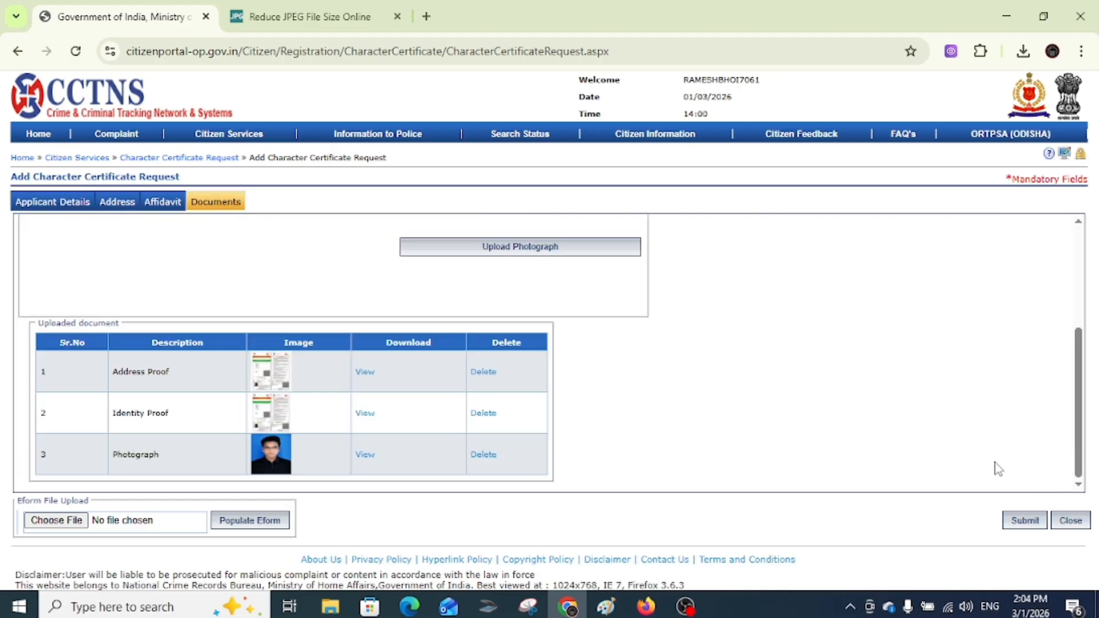
{"action": "left_click", "coordinate": [1018, 523]}
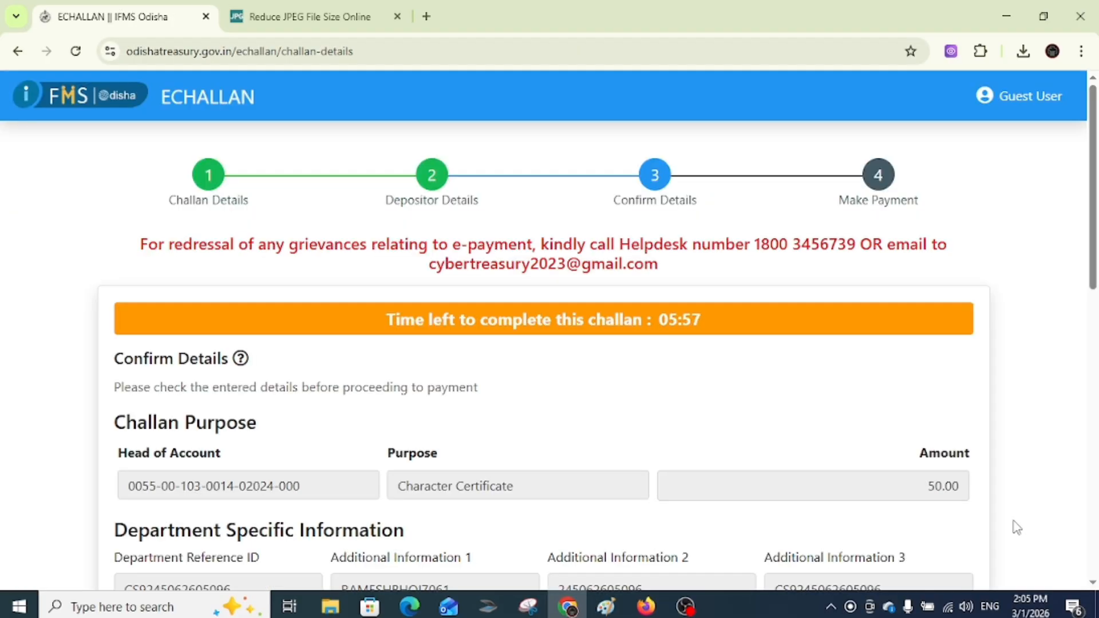
- Confirm the challan details and pay ₹50.00 by UPI through SBI ePay Payment Gateway
{"action": "scroll", "coordinate": [616, 401], "scroll_direction": "down", "scroll_amount": 12}
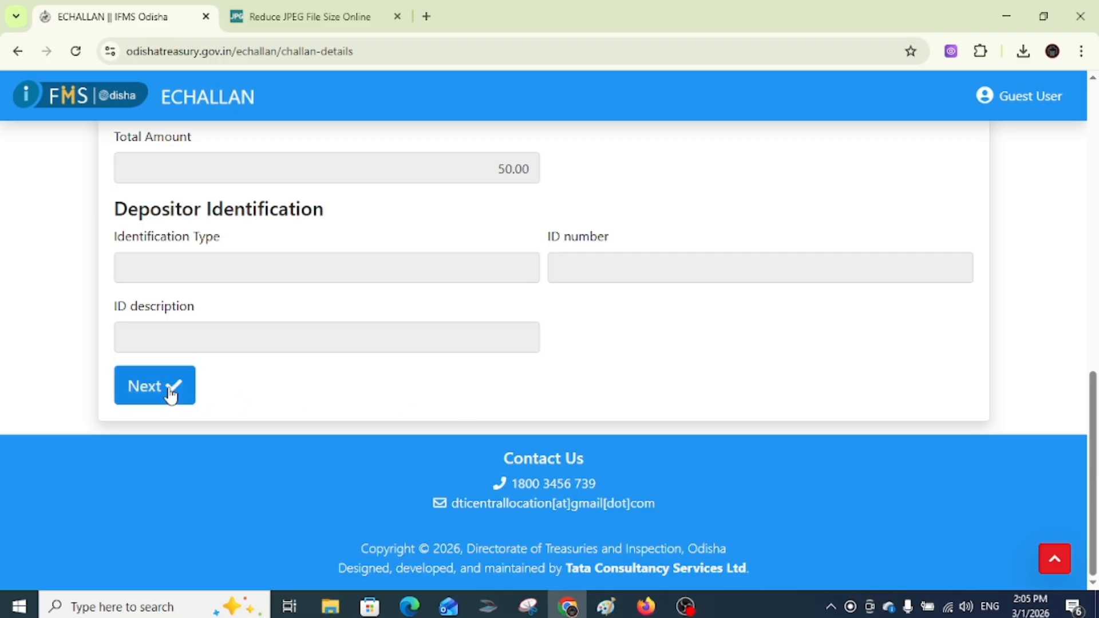
{"action": "left_click", "coordinate": [170, 395]}
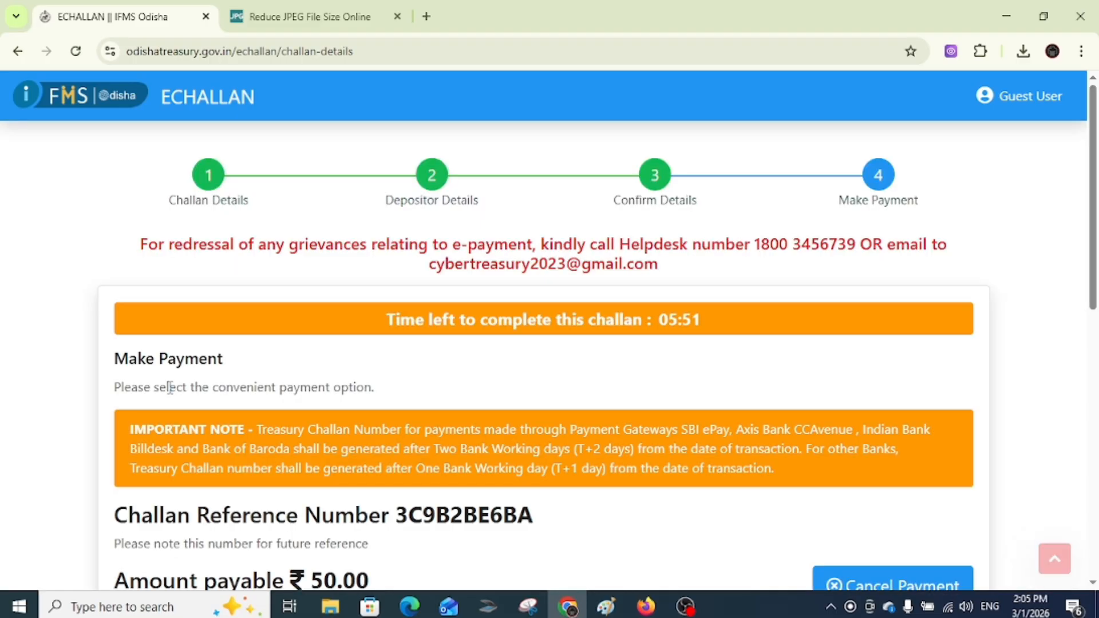
{"action": "scroll", "coordinate": [437, 444], "scroll_direction": "down", "scroll_amount": 9}
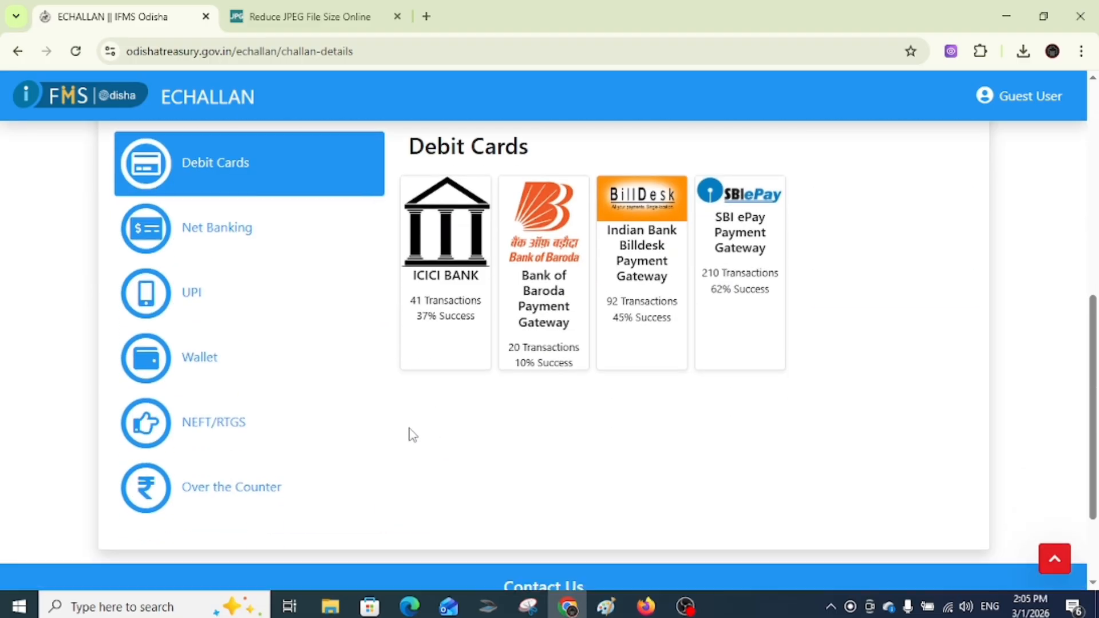
{"action": "scroll", "coordinate": [262, 372], "scroll_direction": "up", "scroll_amount": 4}
{"action": "scroll", "coordinate": [262, 372], "scroll_direction": "down", "scroll_amount": 1}
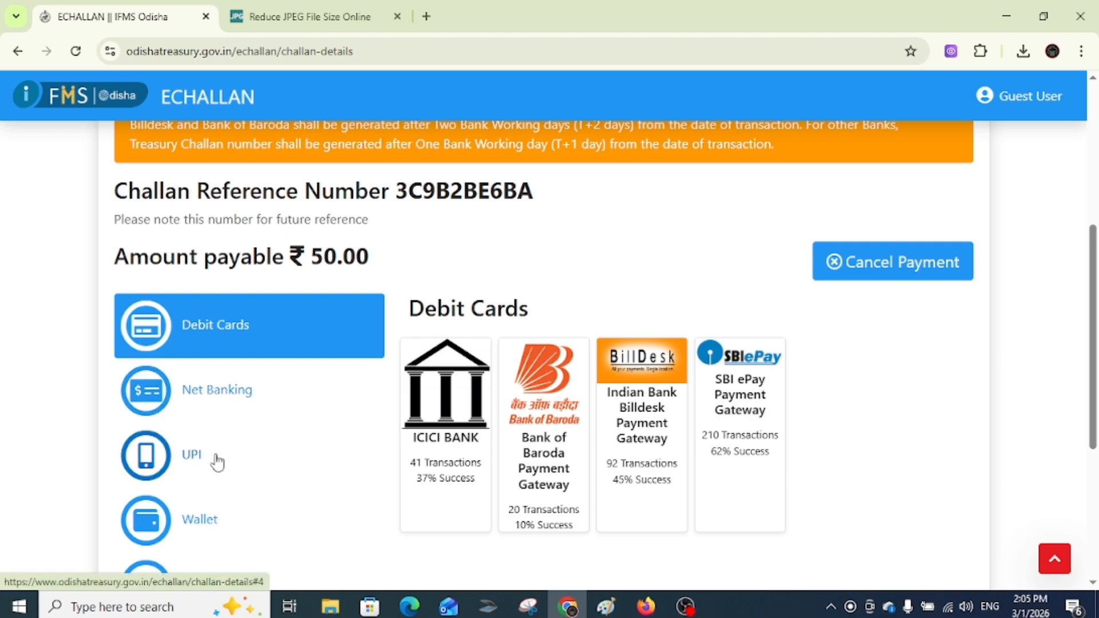
{"action": "scroll", "coordinate": [281, 349], "scroll_direction": "down", "scroll_amount": 1}
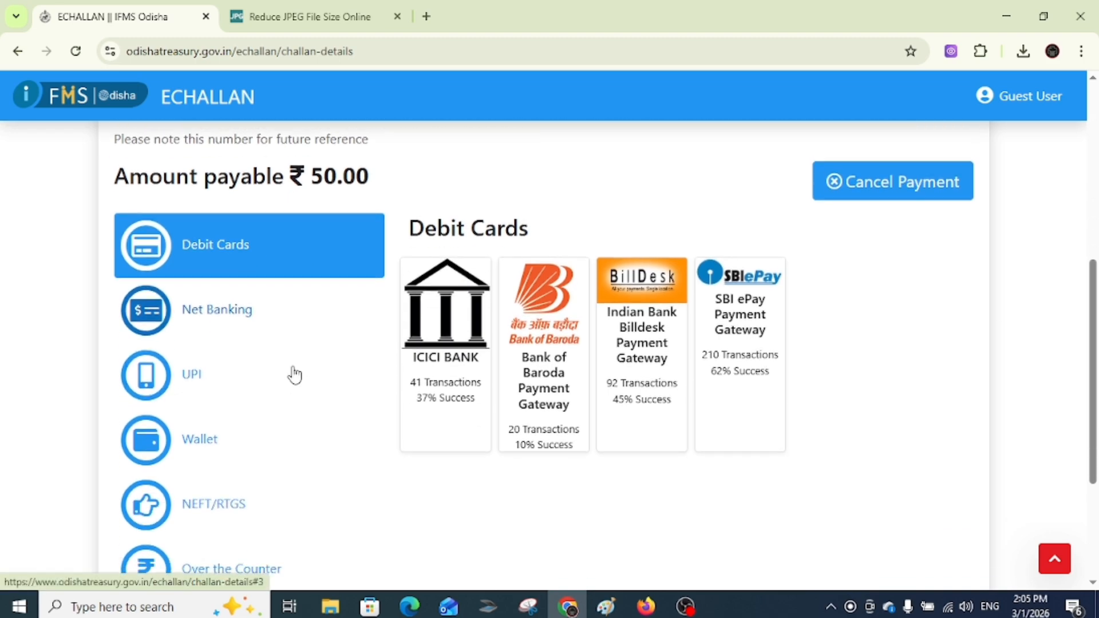
{"action": "left_click", "coordinate": [216, 384]}
{"action": "scroll", "coordinate": [214, 385], "scroll_direction": "down", "scroll_amount": 2}
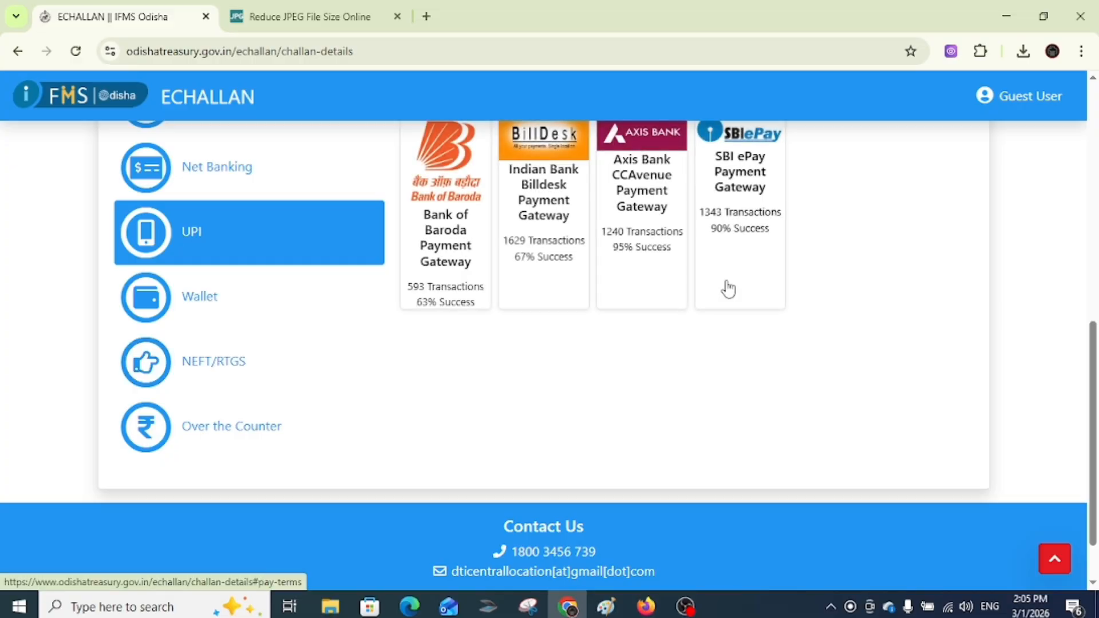
{"action": "scroll", "coordinate": [739, 236], "scroll_direction": "up", "scroll_amount": 1}
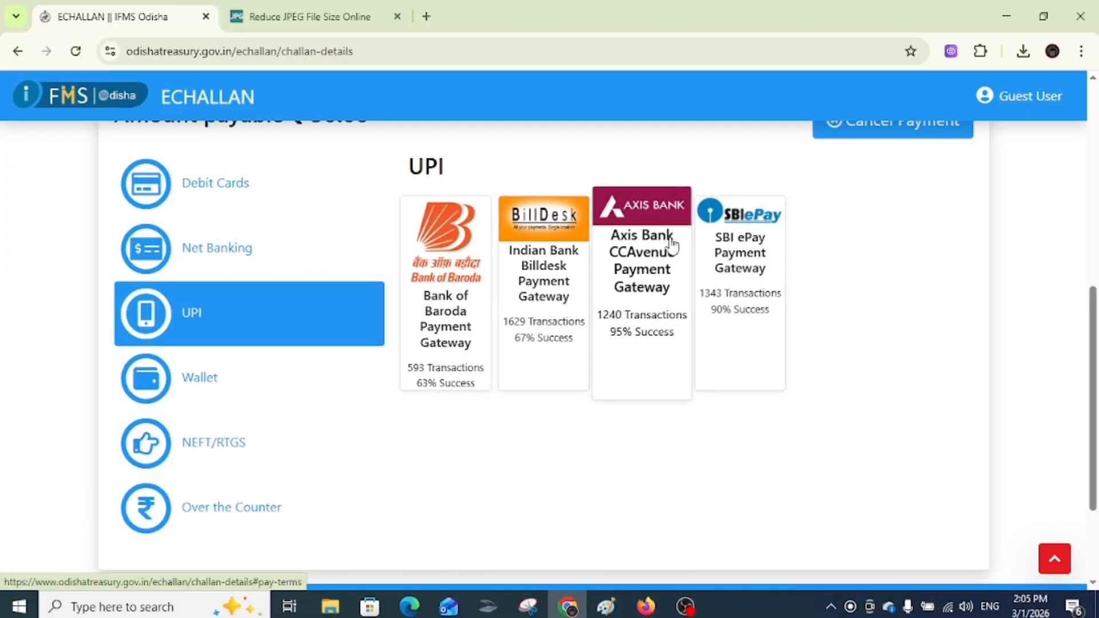
{"action": "left_click", "coordinate": [750, 229]}
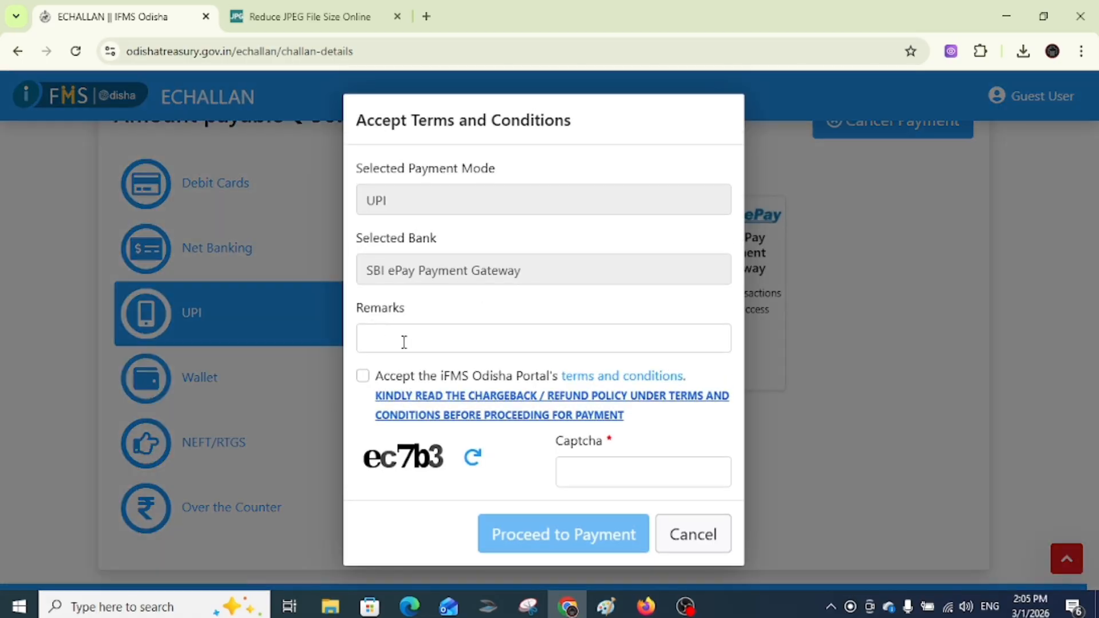
- Add remark 'h', accept the terms, fill in the captcha, and proceed to SBI ePay payment
{"action": "left_click", "coordinate": [404, 342]}
{"action": "type", "text": "hii"}
{"action": "left_click", "coordinate": [366, 377]}
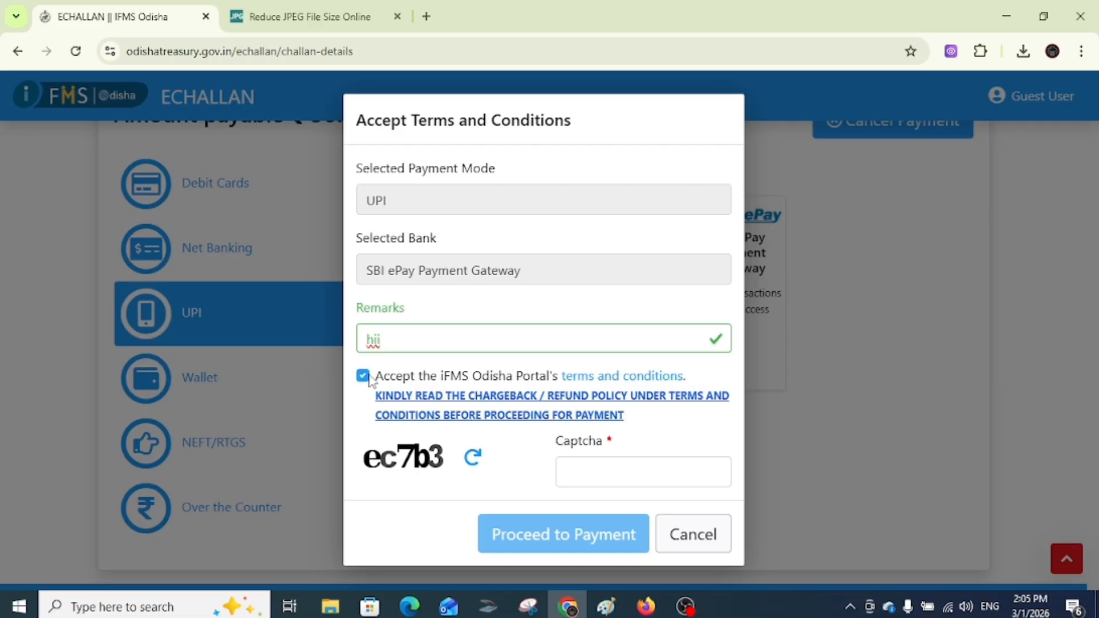
{"action": "left_click", "coordinate": [632, 475]}
{"action": "type", "text": "ec7b3"}
{"action": "left_click", "coordinate": [569, 541]}
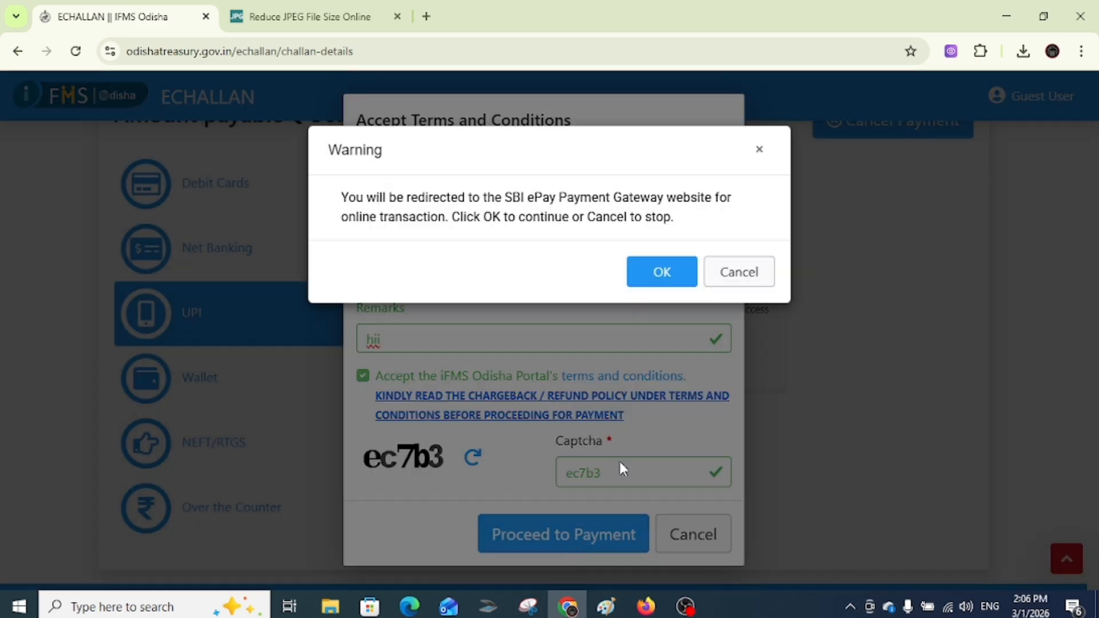
{"action": "left_click", "coordinate": [664, 273]}
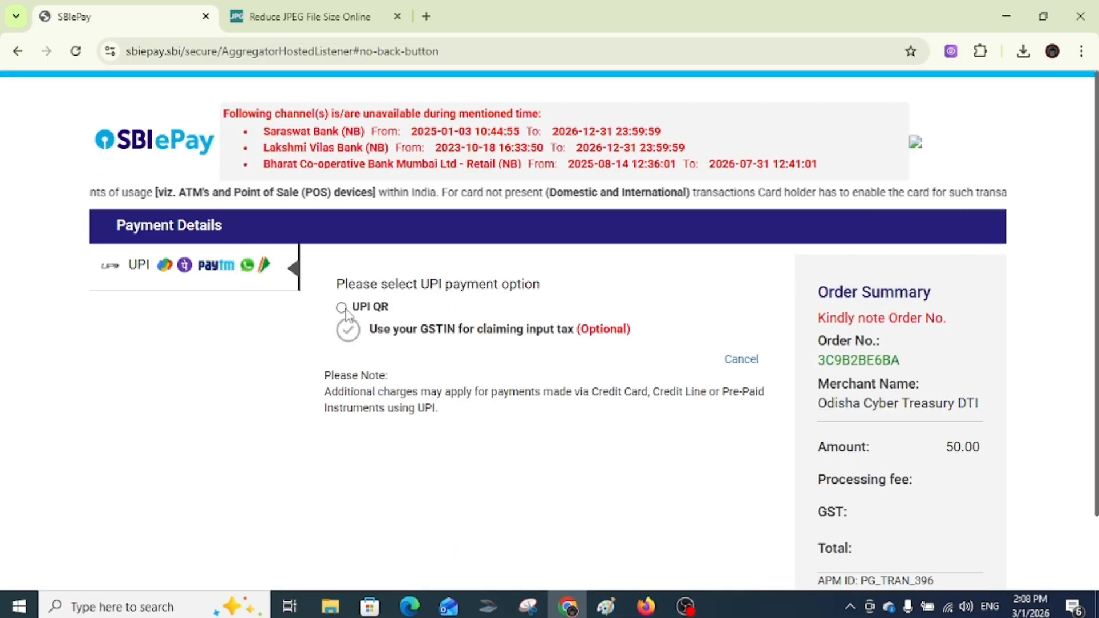
- Generate the UPI QR code for the 50.00 challan, view it, then return to the portal home
{"action": "left_click", "coordinate": [342, 307]}
{"action": "left_click", "coordinate": [509, 364]}
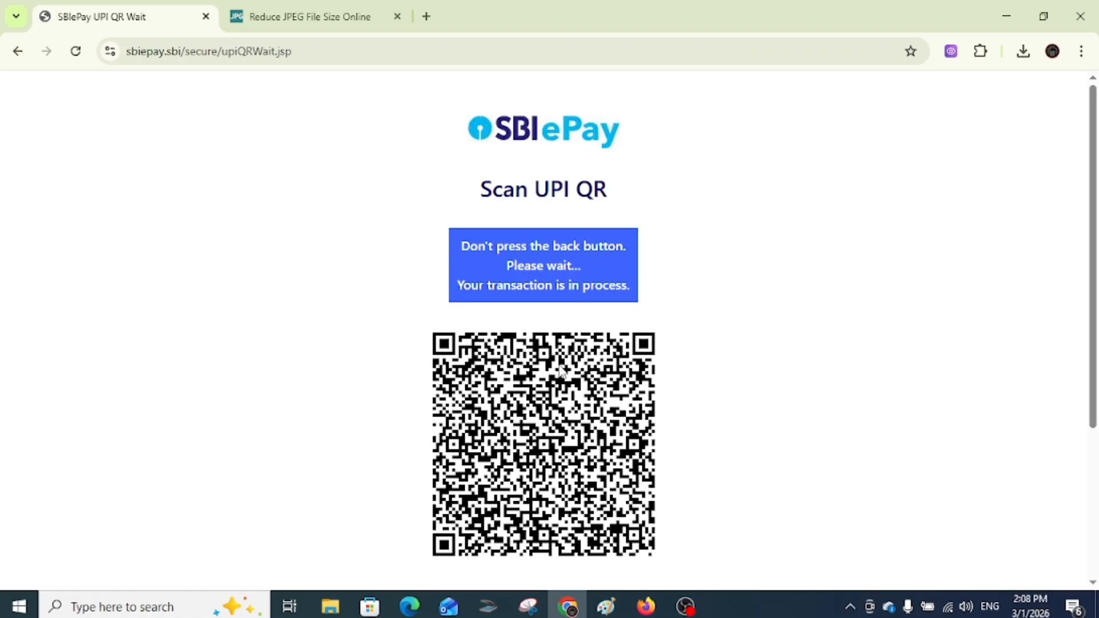
{"action": "scroll", "coordinate": [469, 252], "scroll_direction": "down", "scroll_amount": 3}
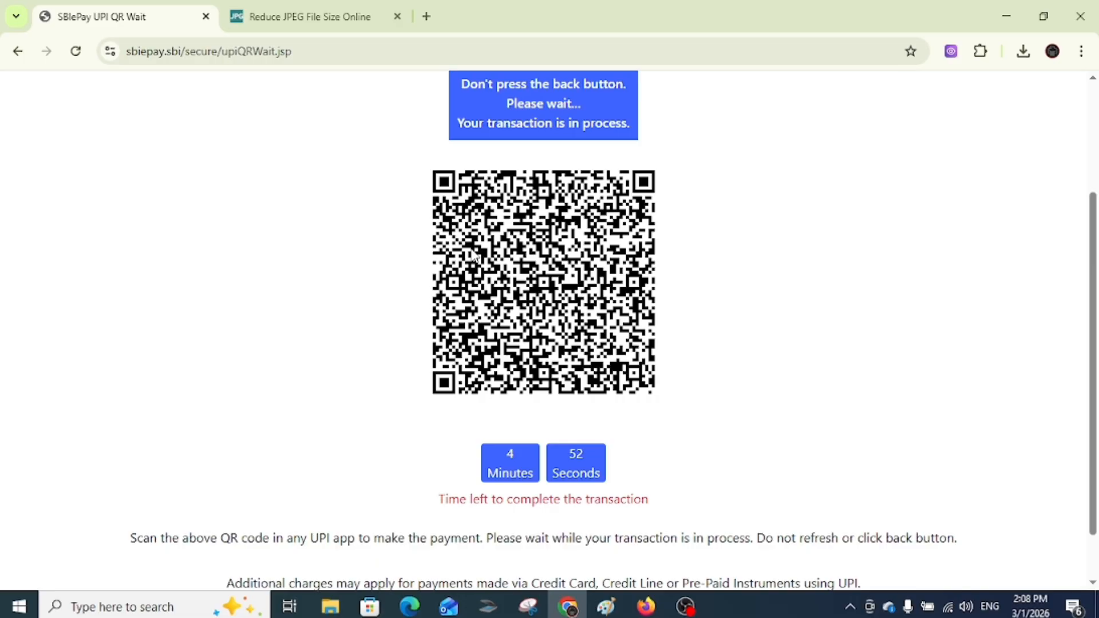
{"action": "scroll", "coordinate": [475, 258], "scroll_direction": "up", "scroll_amount": 3}
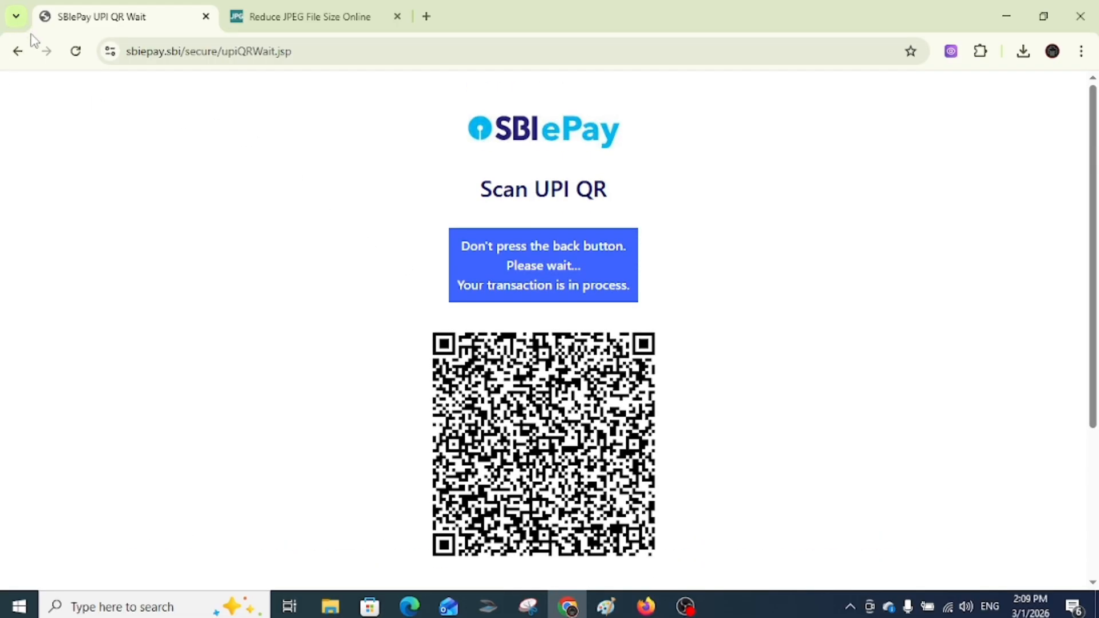
{"action": "left_click", "coordinate": [18, 53]}
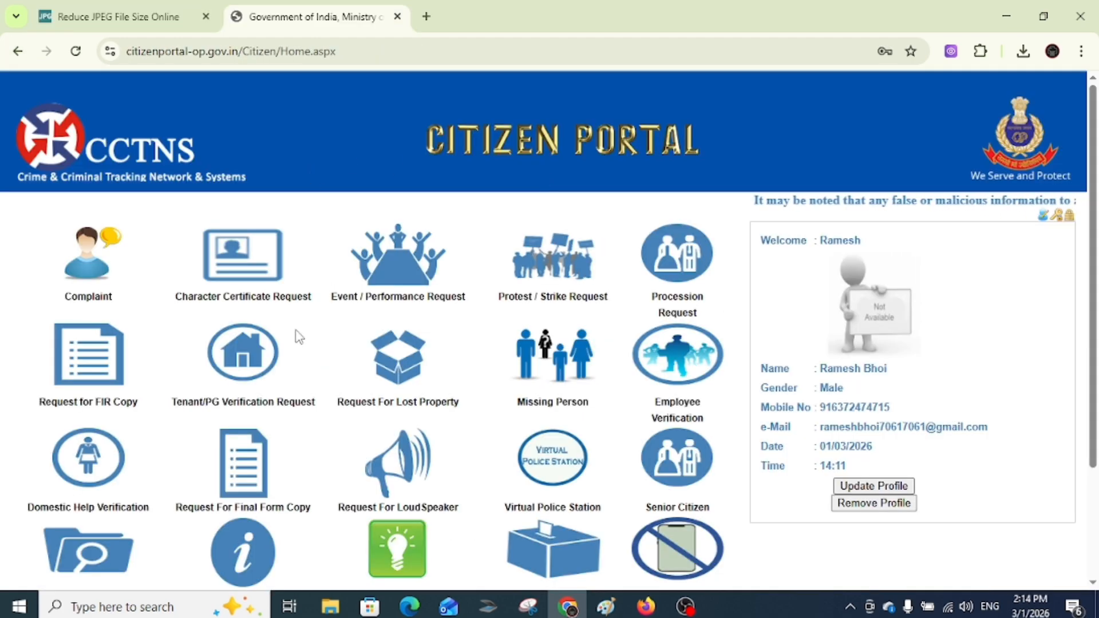
- Open Search Status and filter by Service Request of type Character Certificate
{"action": "scroll", "coordinate": [297, 336], "scroll_direction": "down", "scroll_amount": 3}
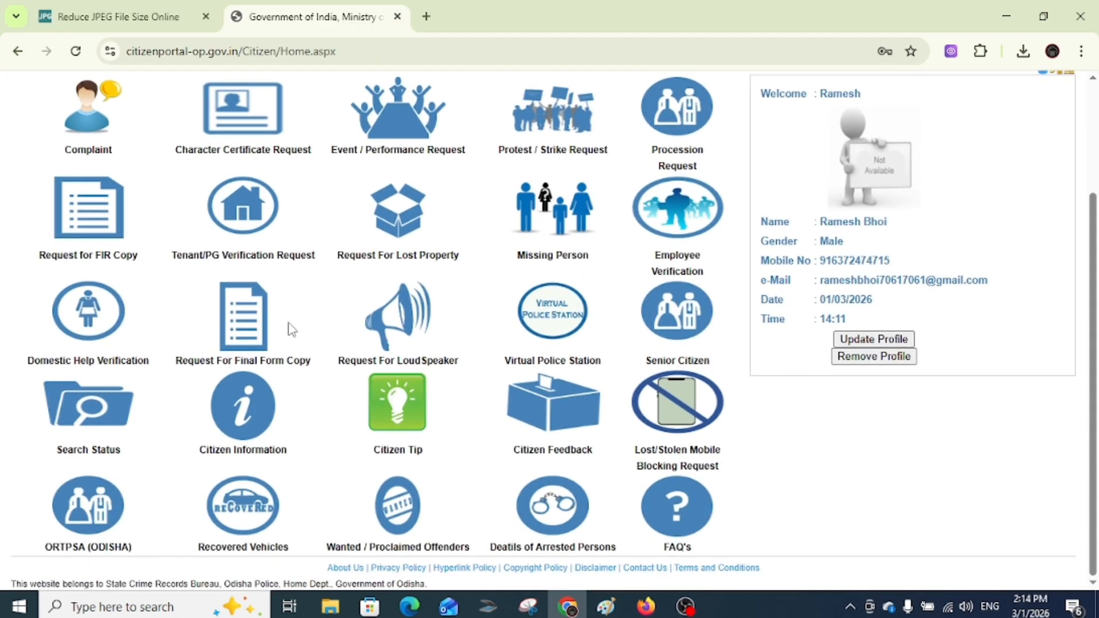
{"action": "left_click", "coordinate": [101, 410]}
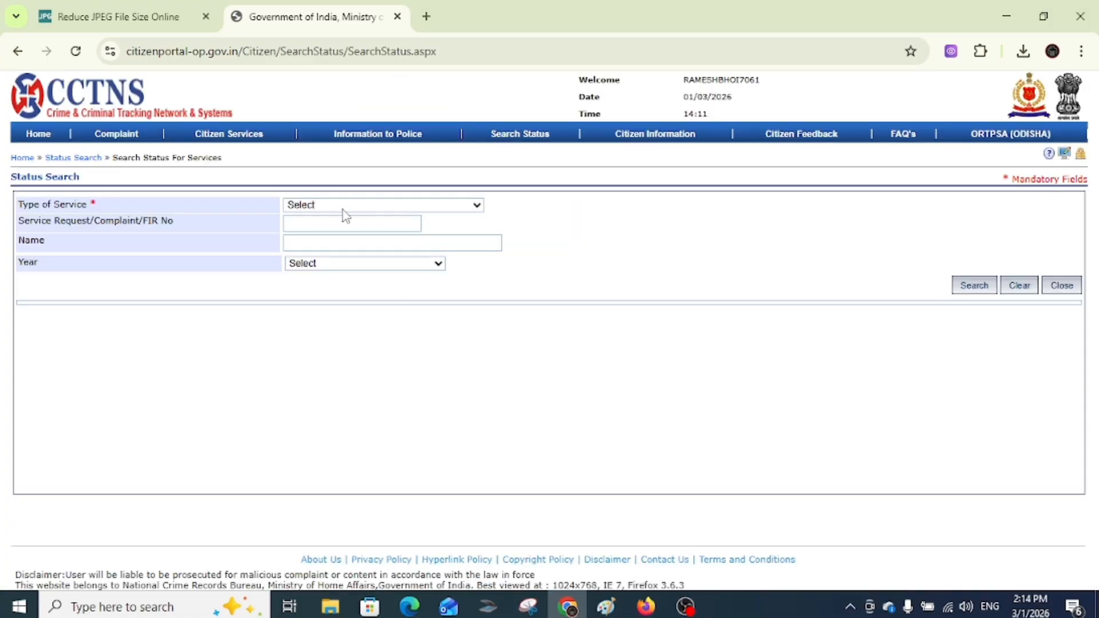
{"action": "left_click", "coordinate": [344, 206]}
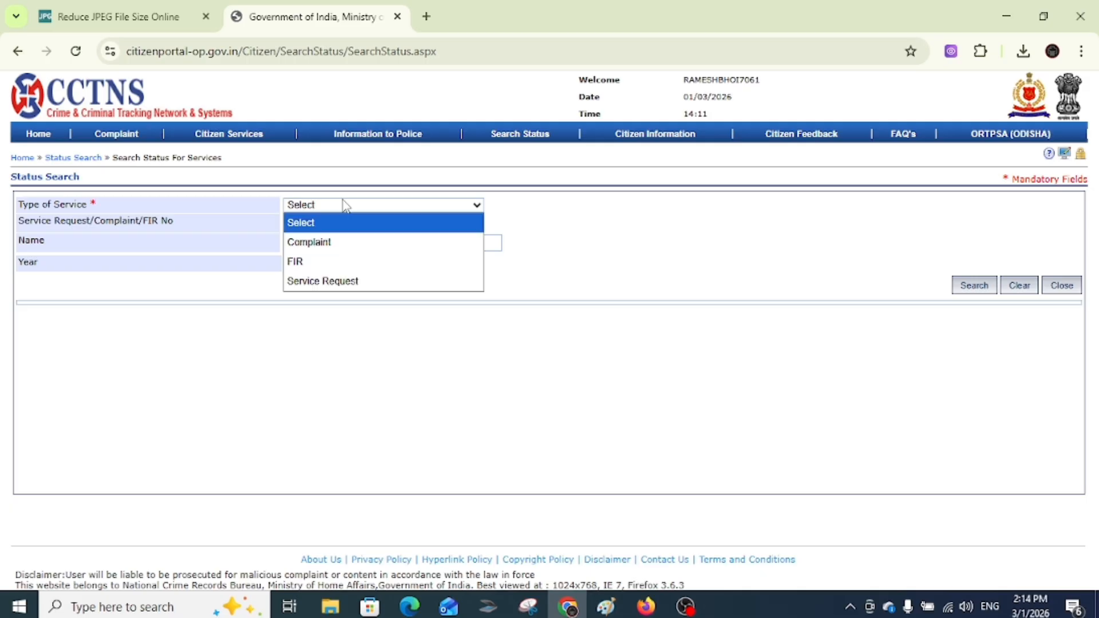
{"action": "left_click", "coordinate": [337, 285]}
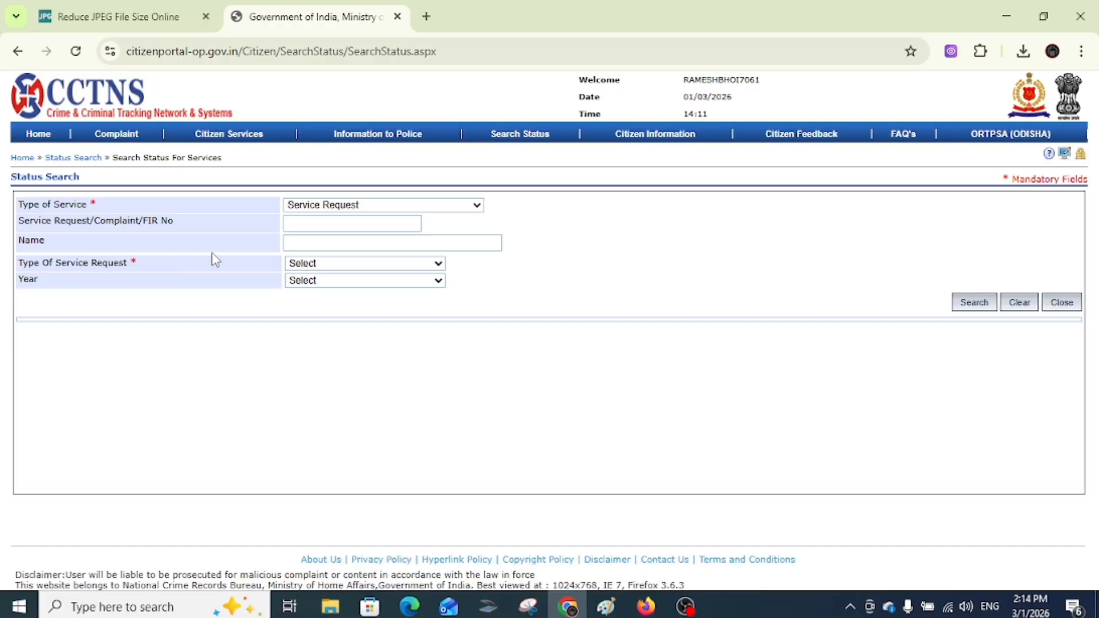
{"action": "left_click", "coordinate": [301, 266]}
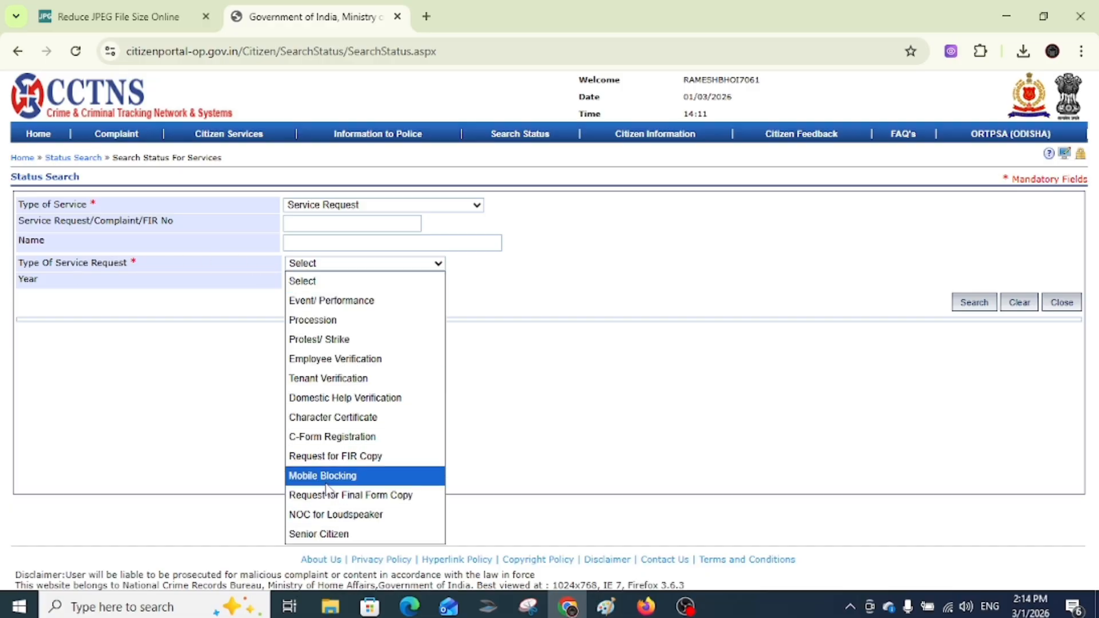
{"action": "left_click", "coordinate": [336, 417]}
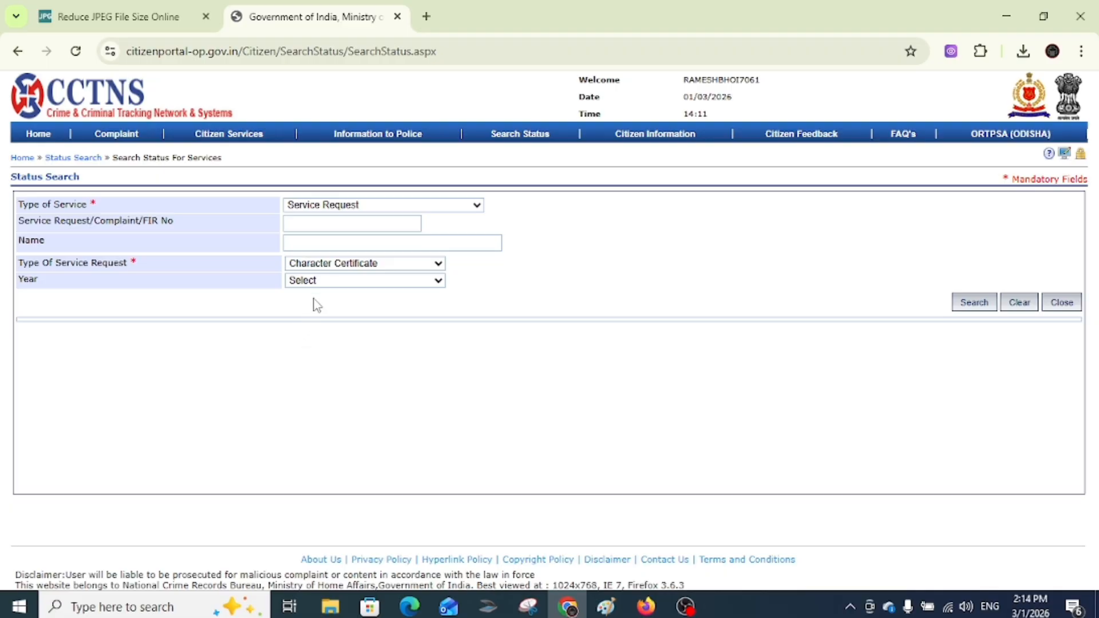
- Search requests from 2026, then open and close the Approved certificate PDF
{"action": "left_click", "coordinate": [315, 280]}
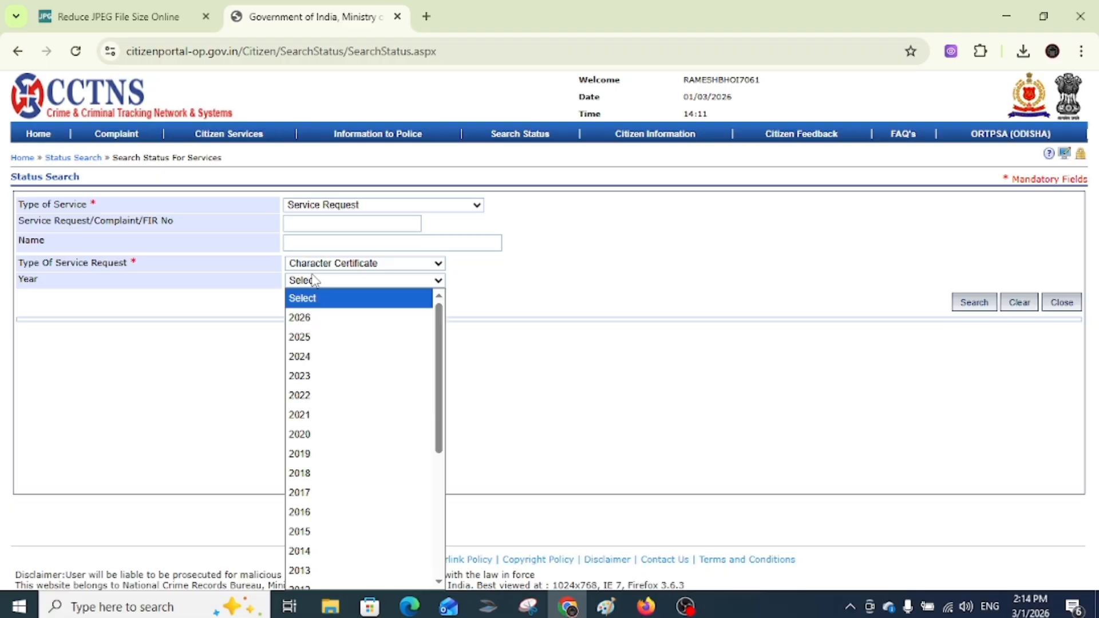
{"action": "left_click", "coordinate": [310, 318]}
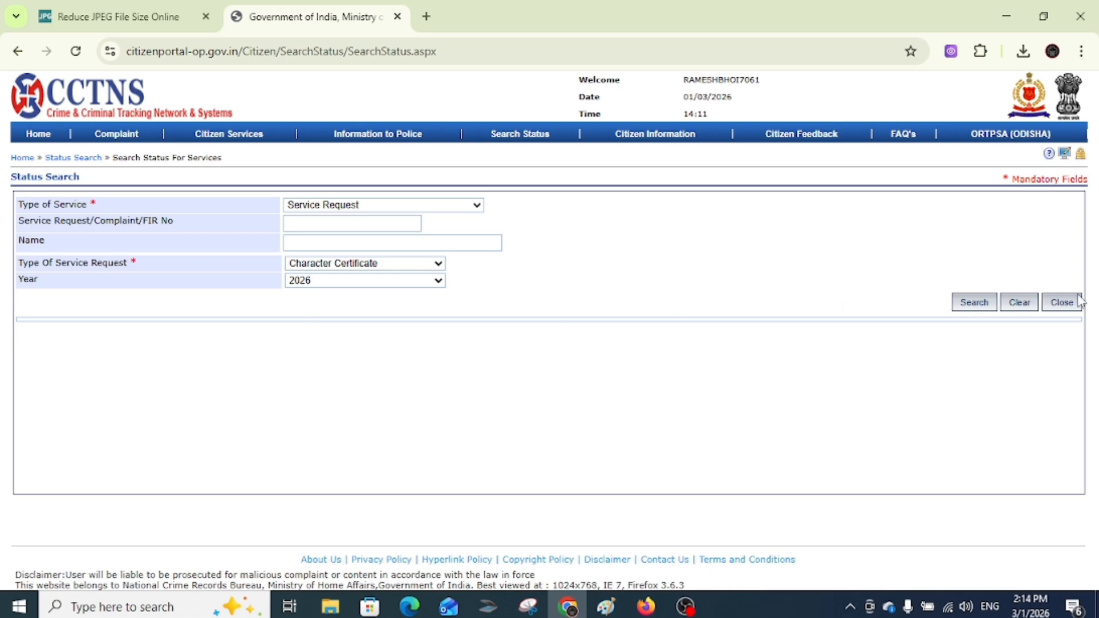
{"action": "left_click", "coordinate": [979, 304]}
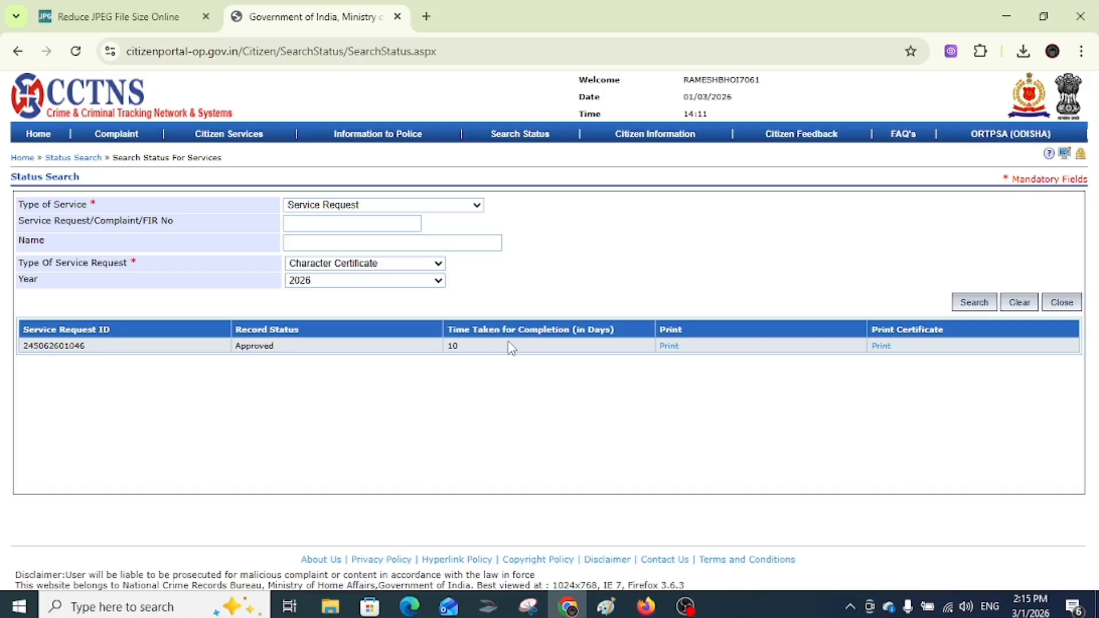
{"action": "left_click", "coordinate": [880, 348]}
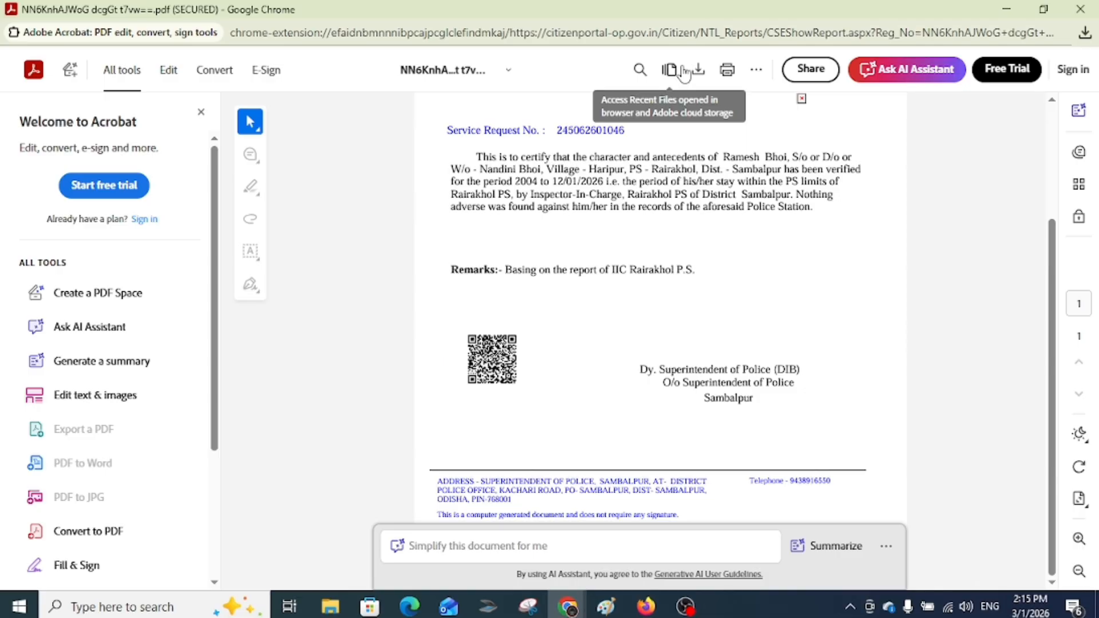
{"action": "left_click", "coordinate": [1080, 9]}
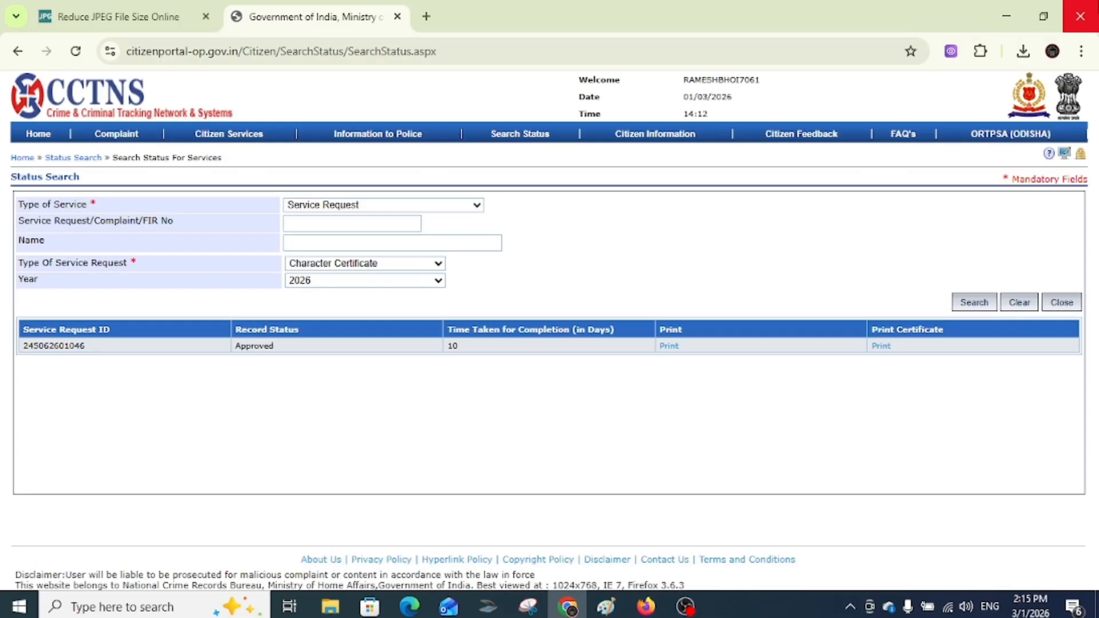